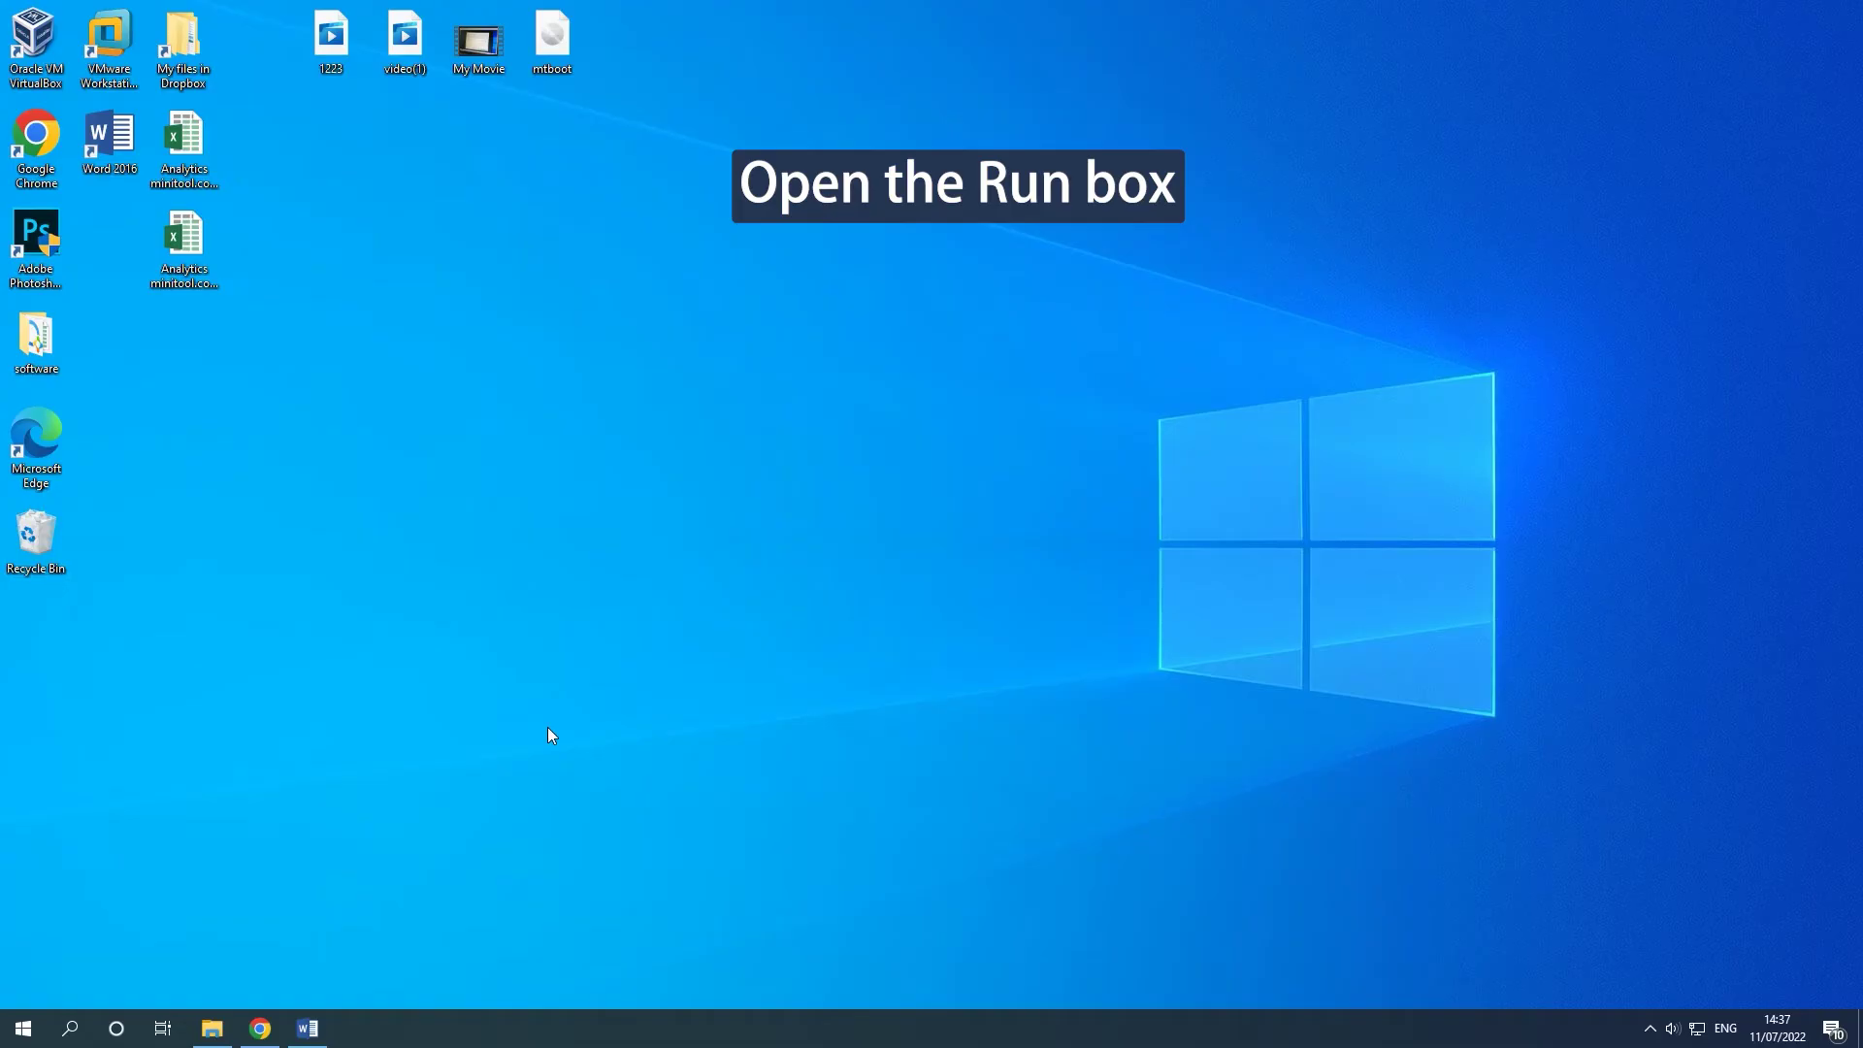
- Bring up the Run dialog with services.msc entered in the Open box
key(super+r)
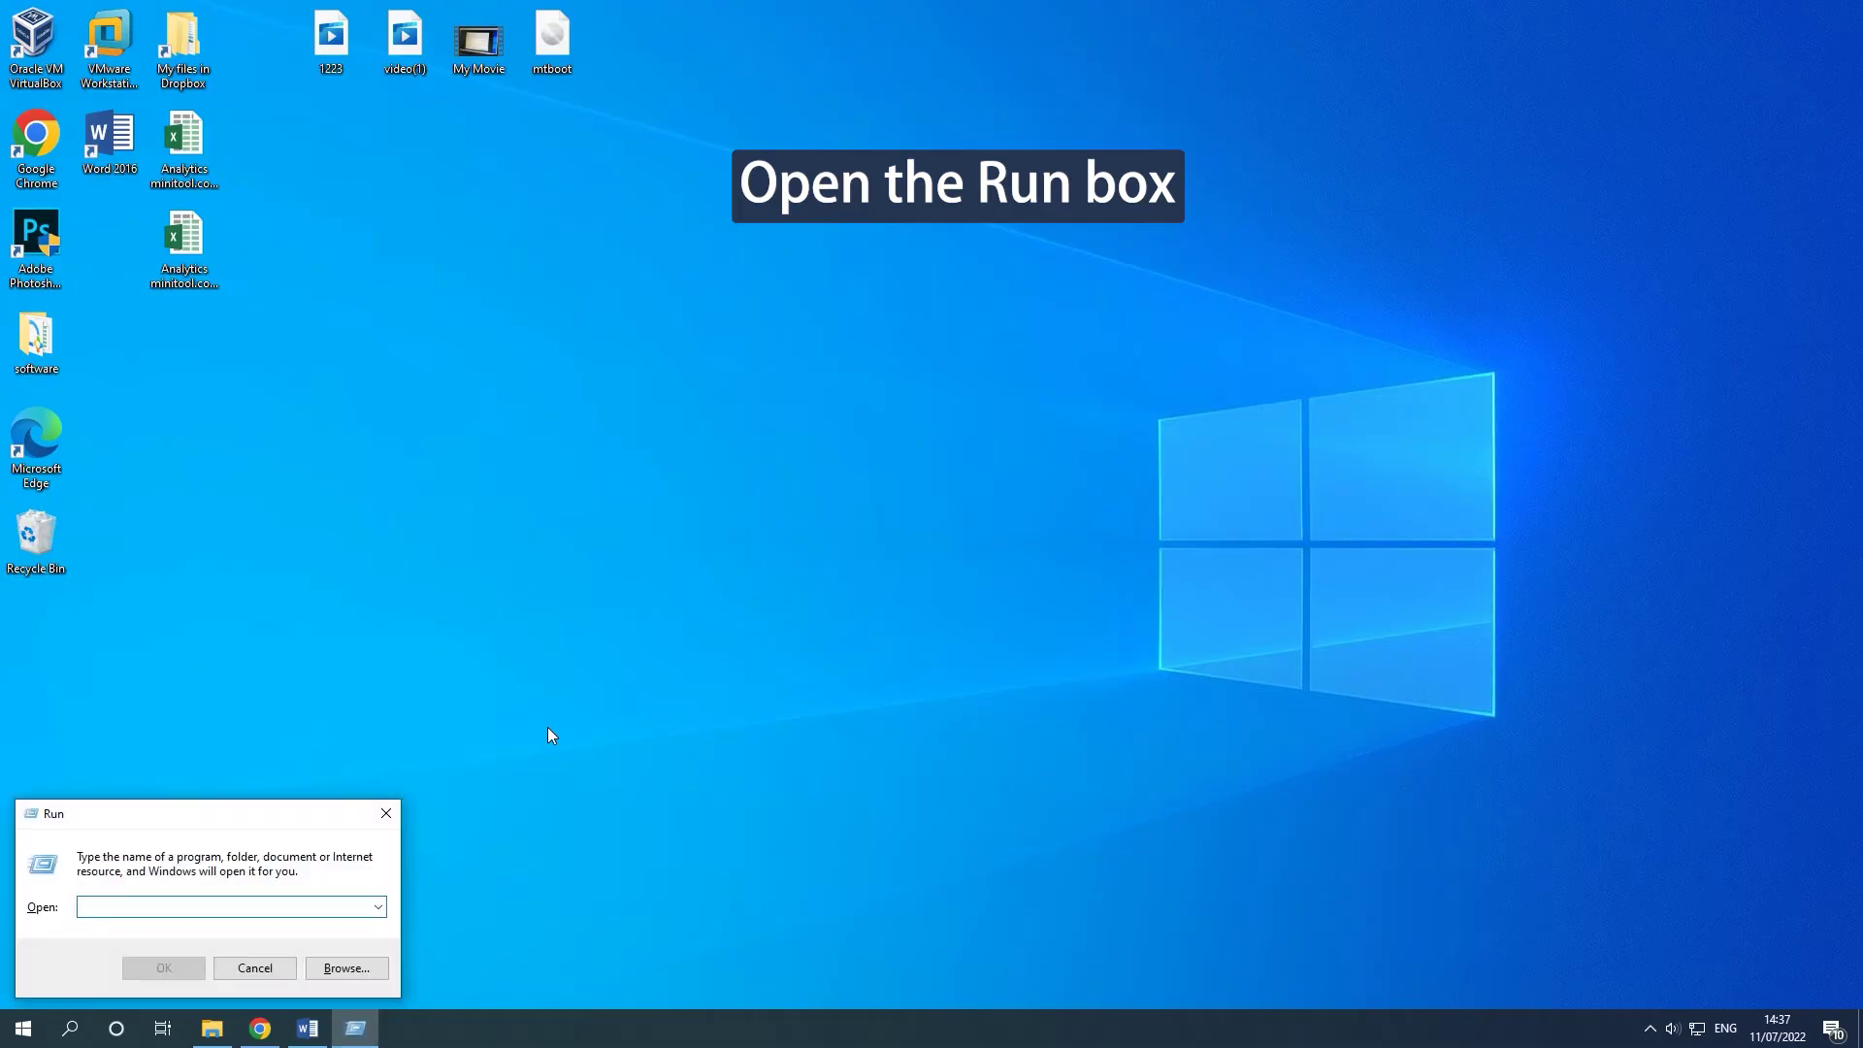
text(service)
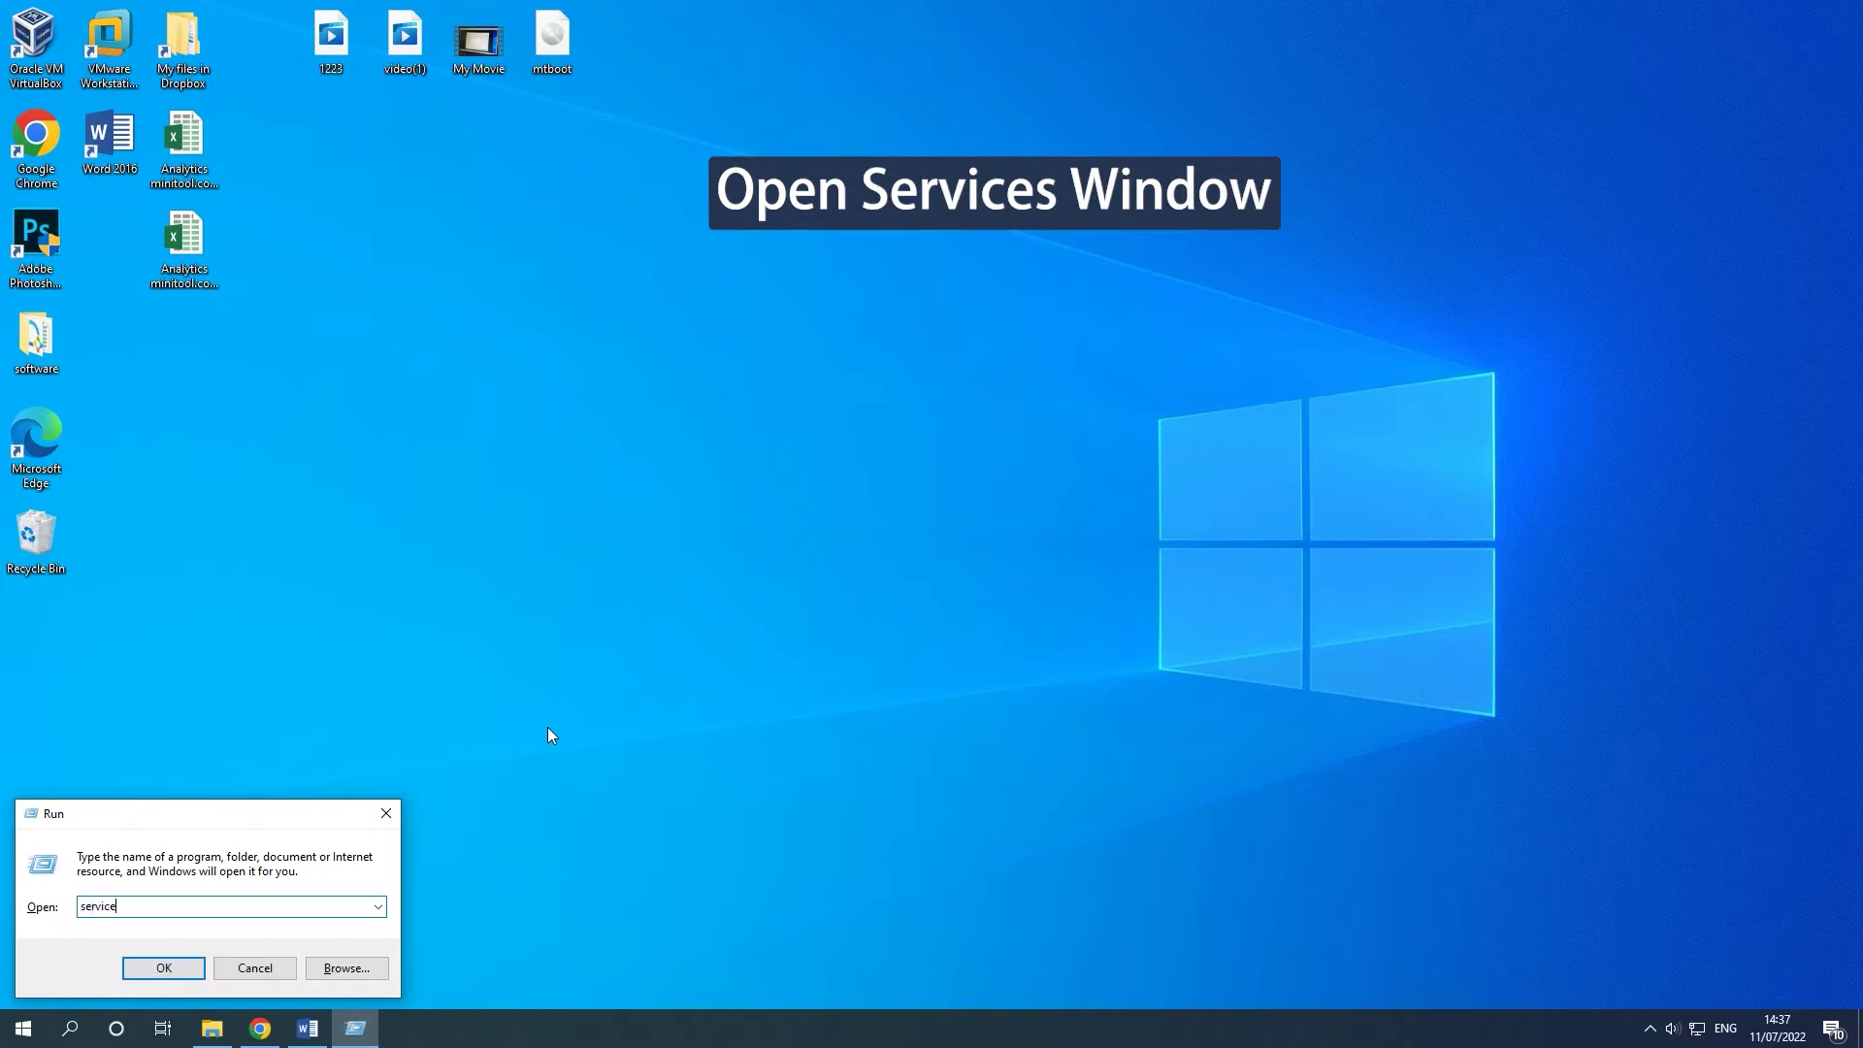
text(s.msc)
- Launch Services and select Windows Defender Advanced Threat Protection Service further down the list
key(Return)
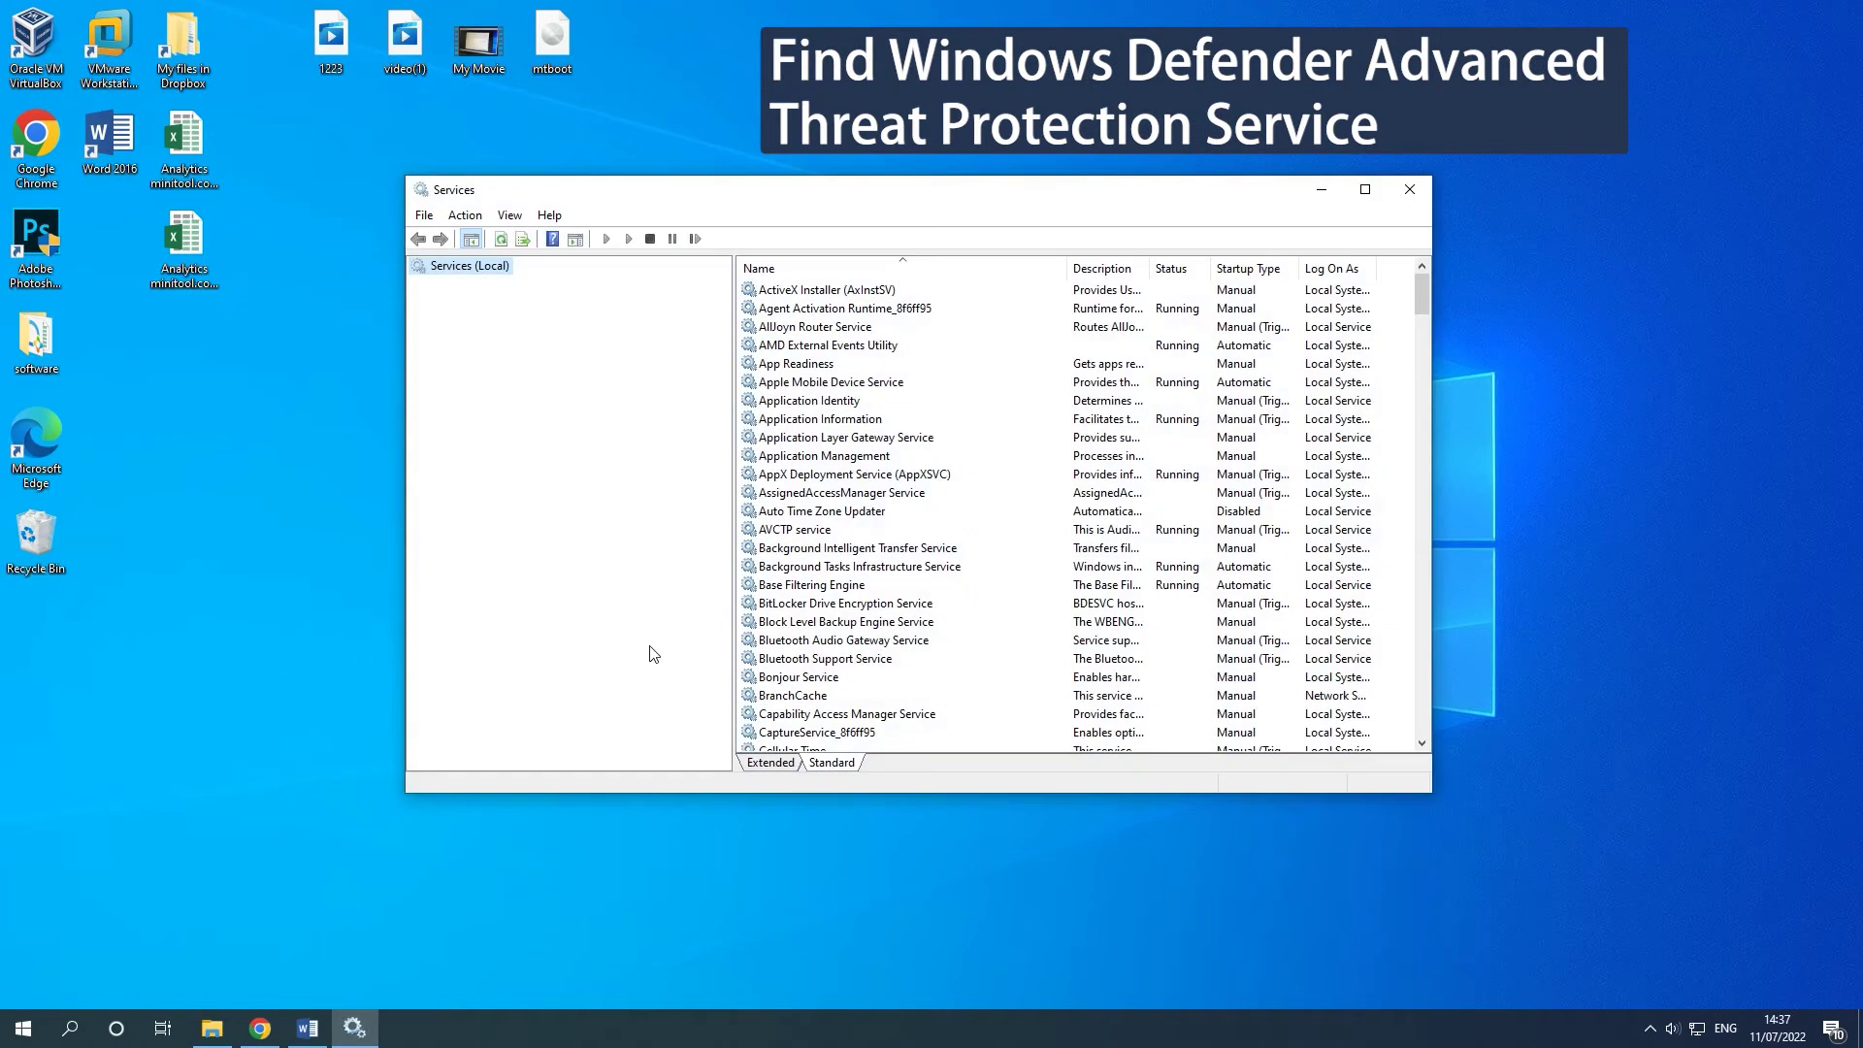
scroll(949, 416, down, 20)
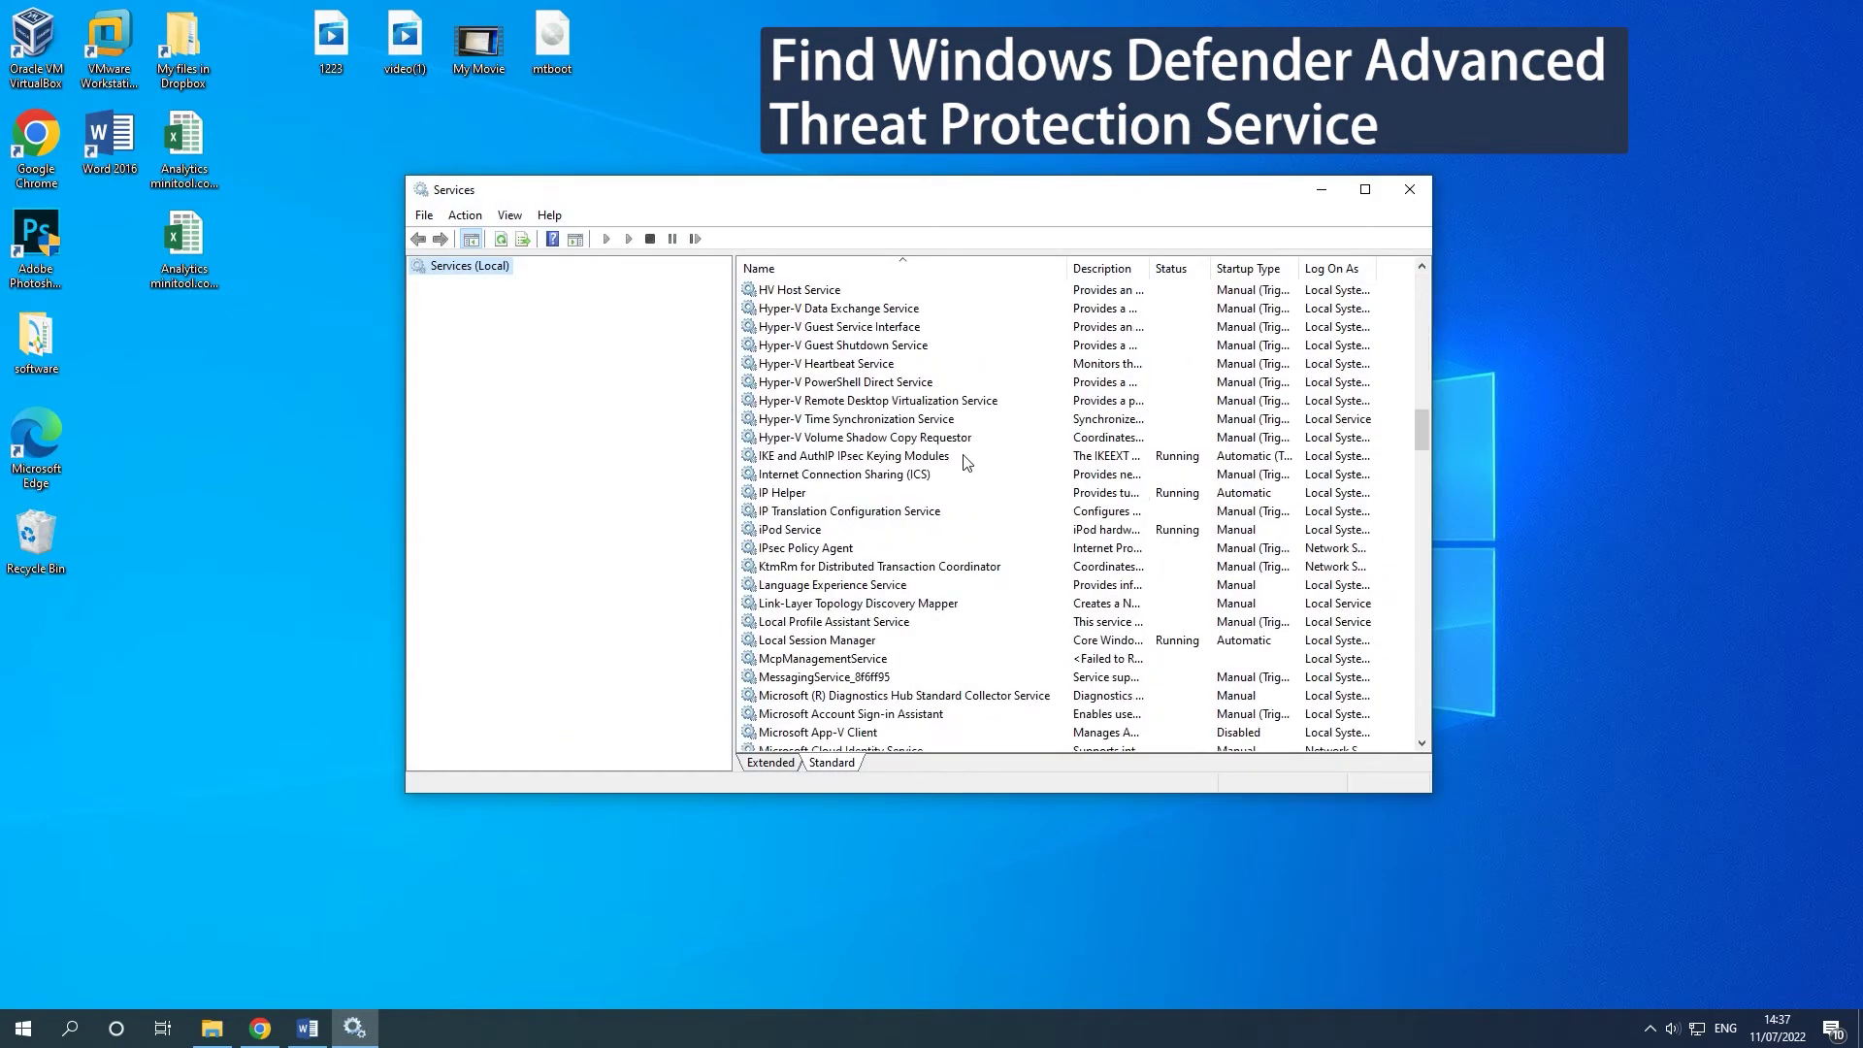
scroll(966, 461, down, 20)
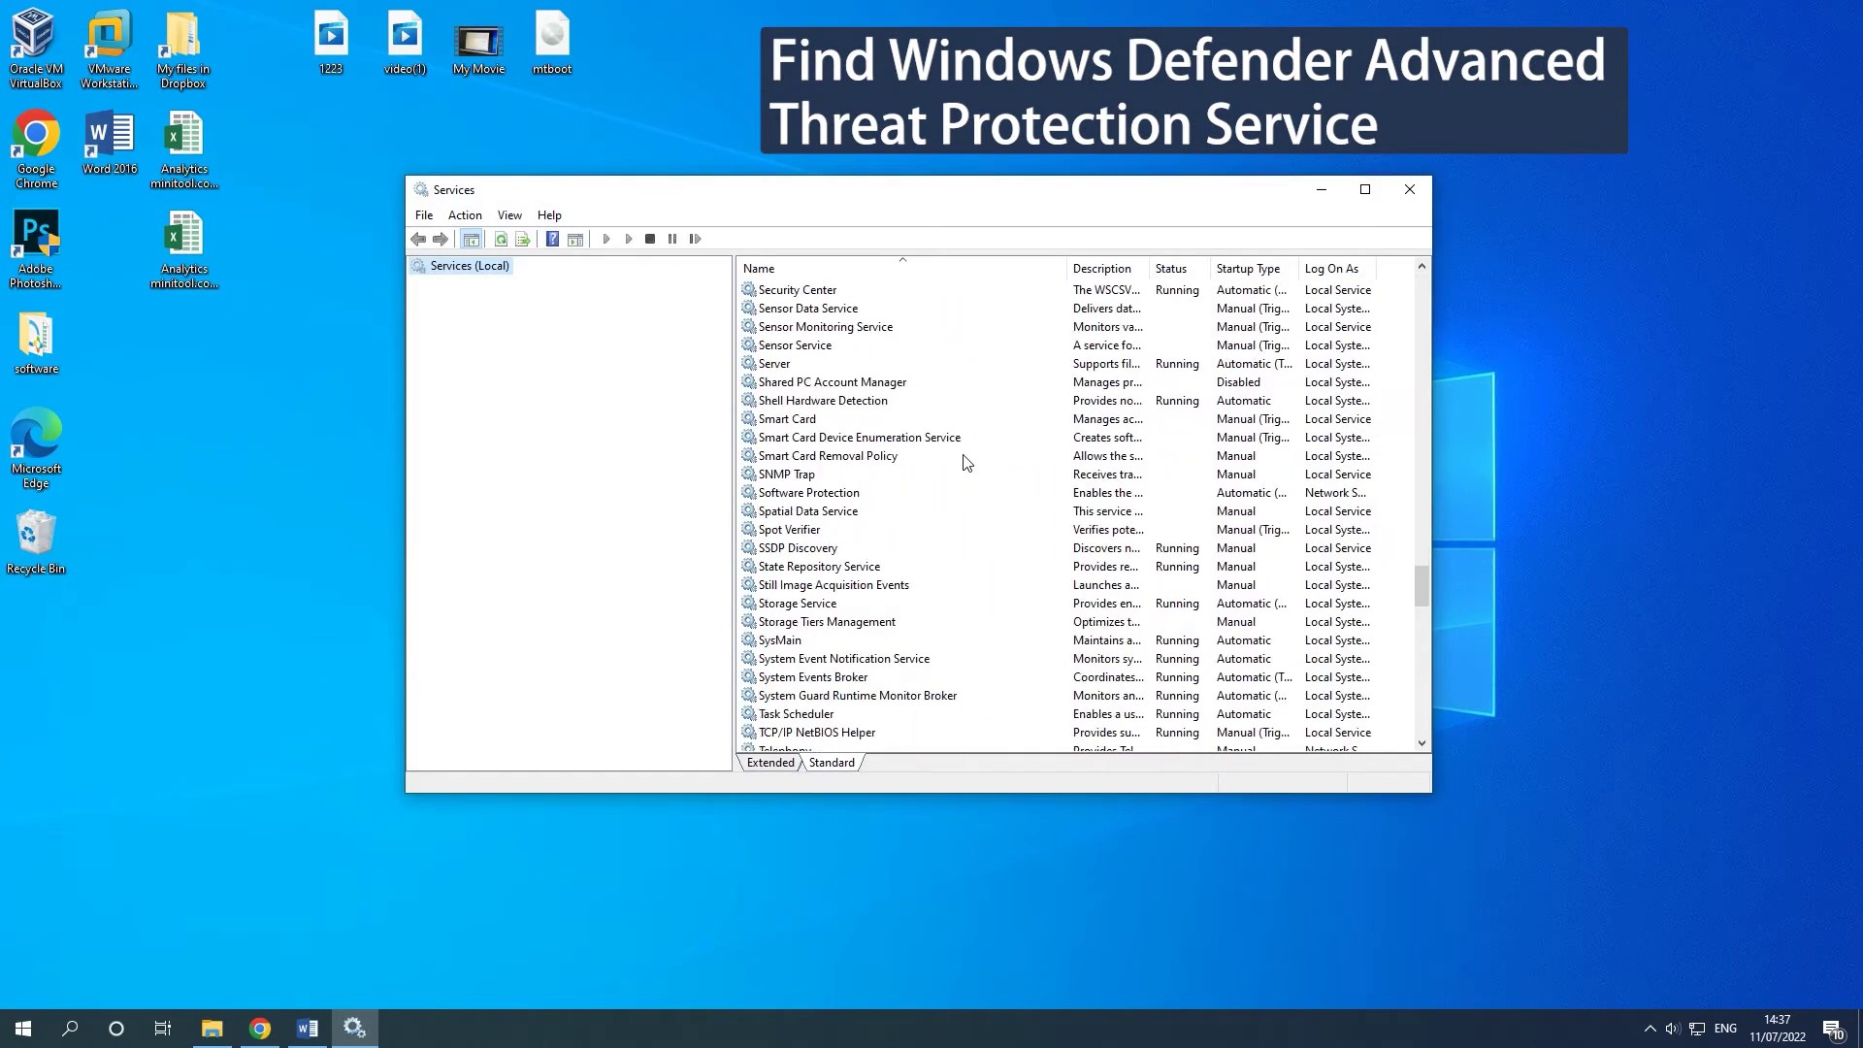
scroll(965, 461, down, 3)
scroll(965, 461, down, 1)
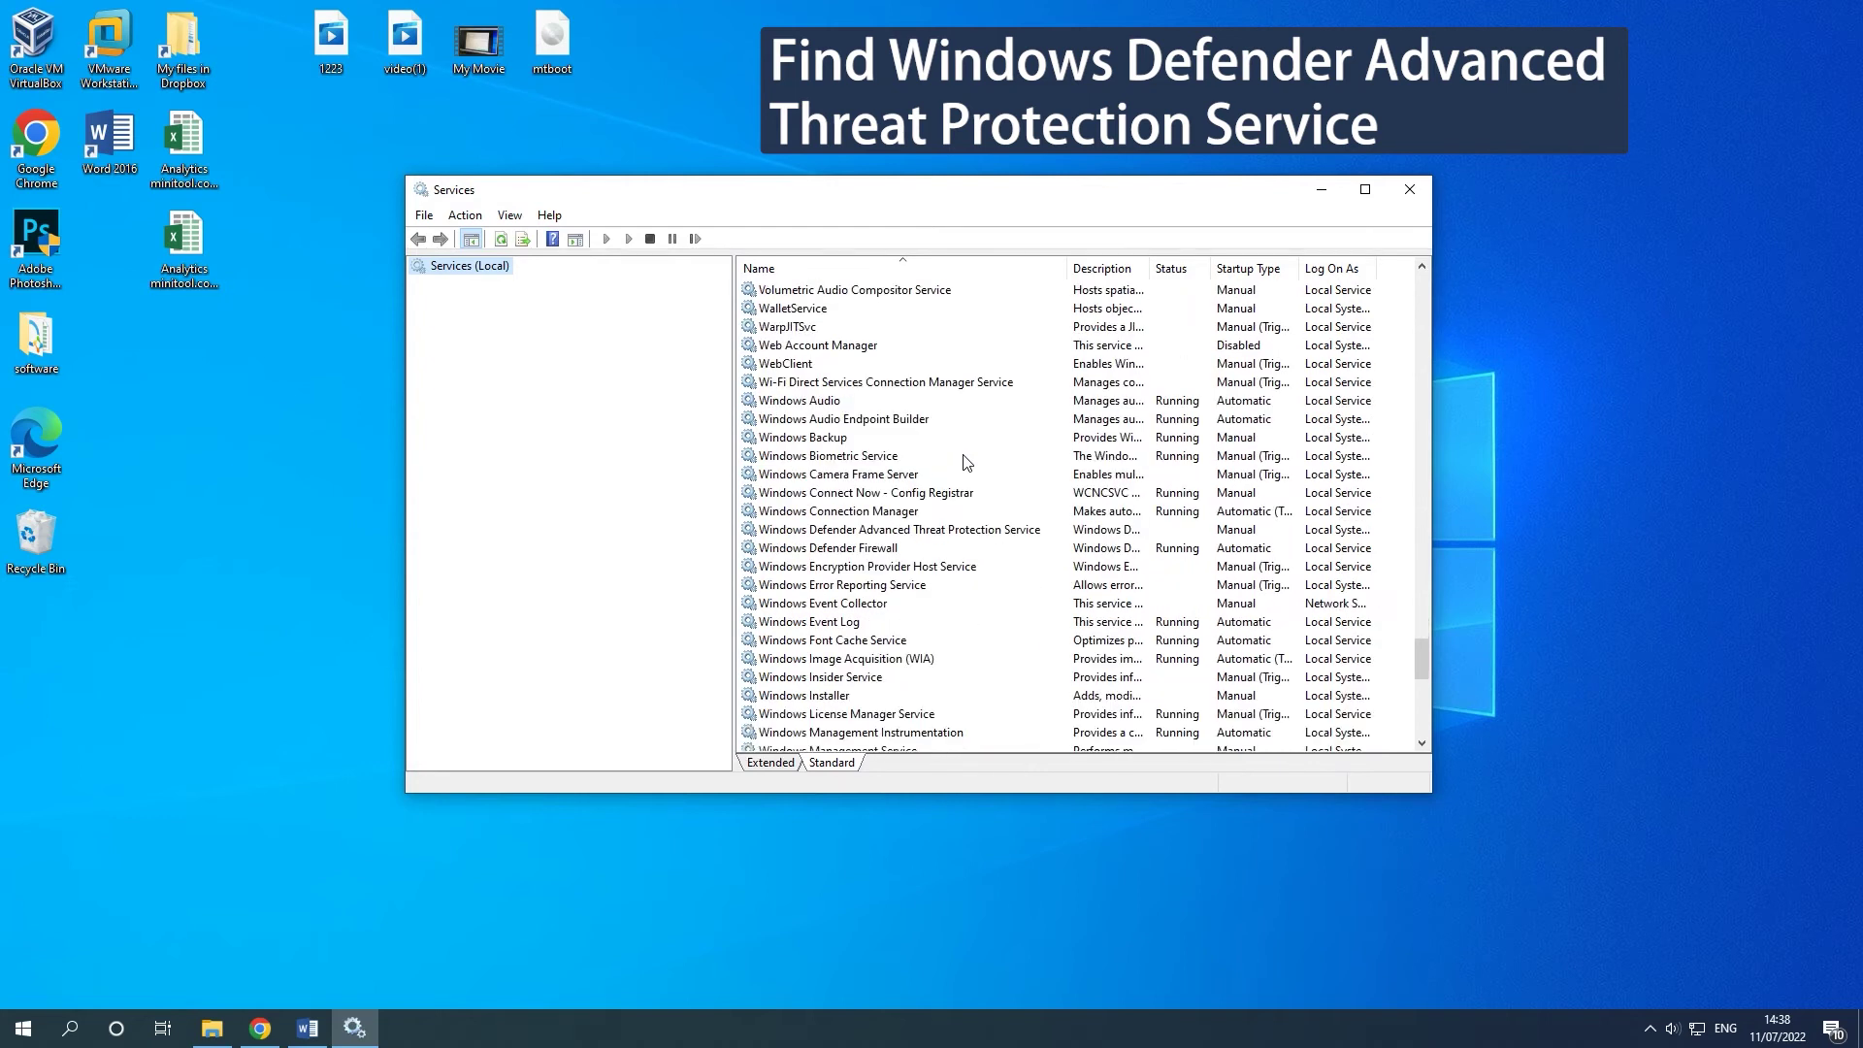
click(953, 530)
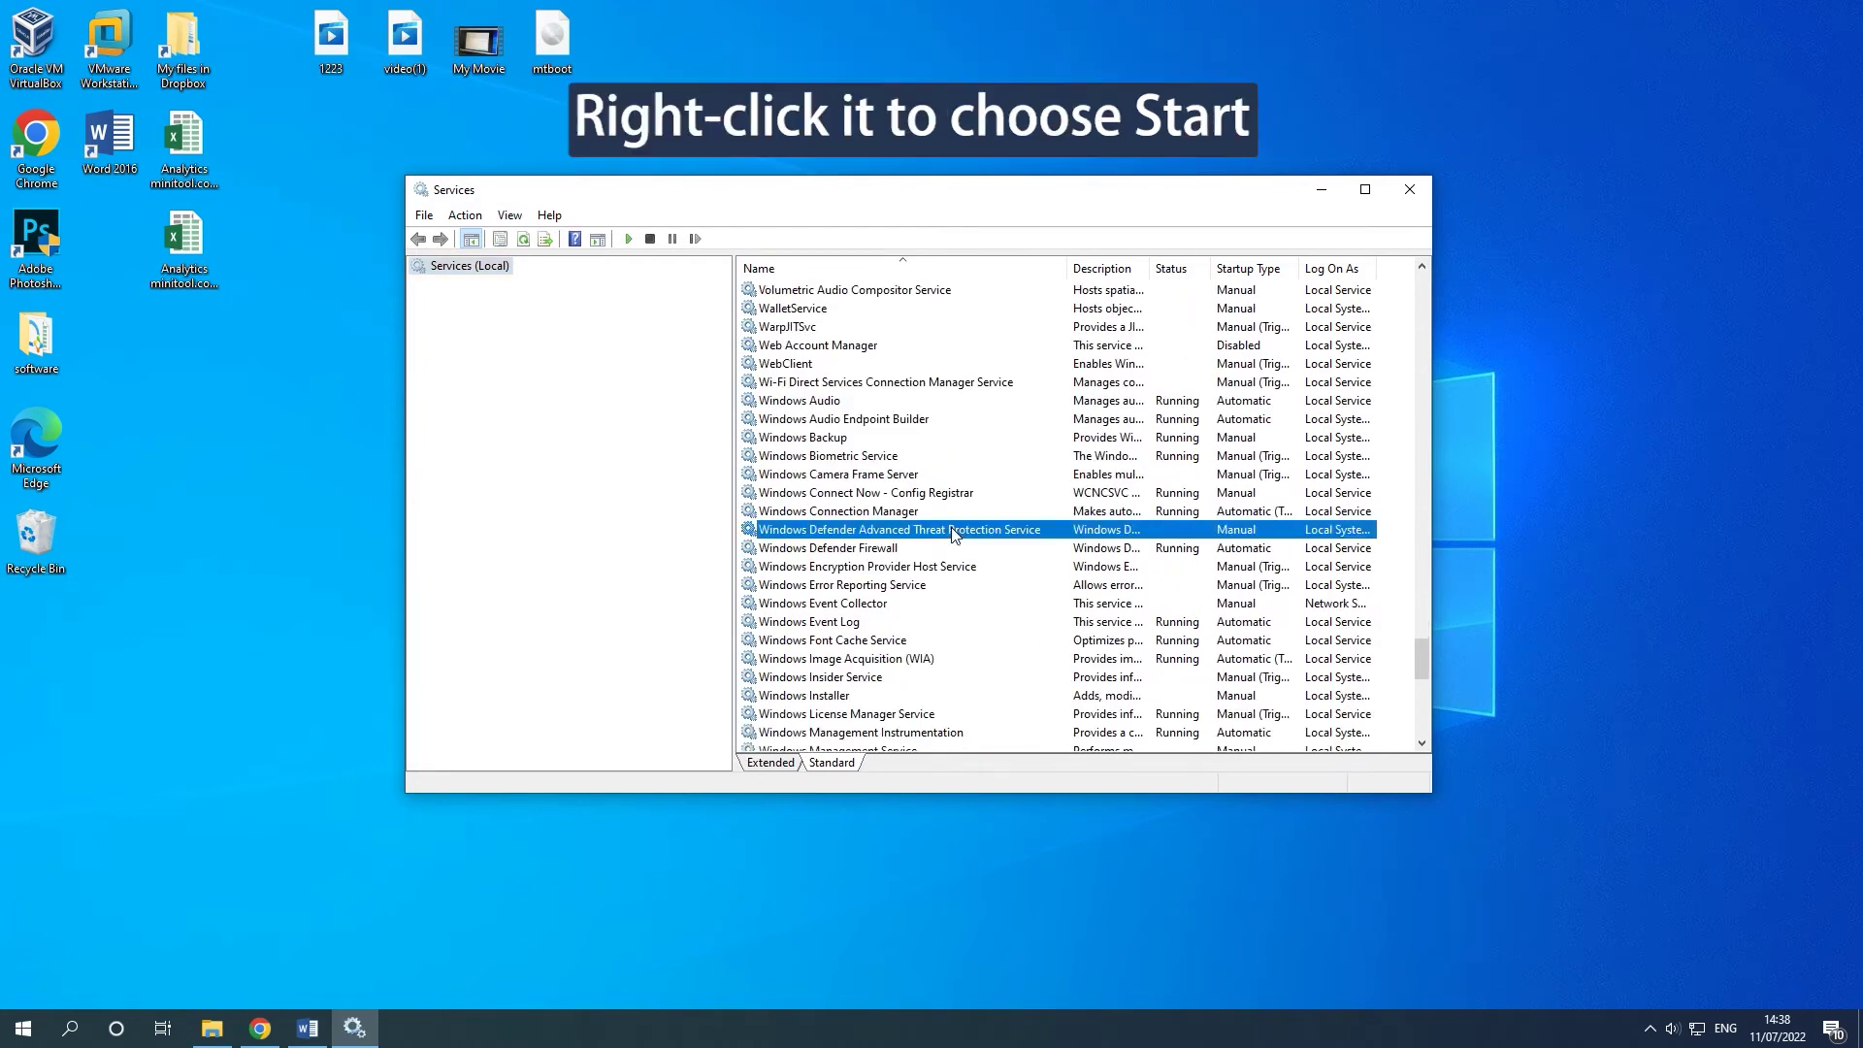
- Start Windows Defender Advanced Threat Protection Service and acknowledge the started-then-stopped warning
right_click(1038, 535)
click(1058, 540)
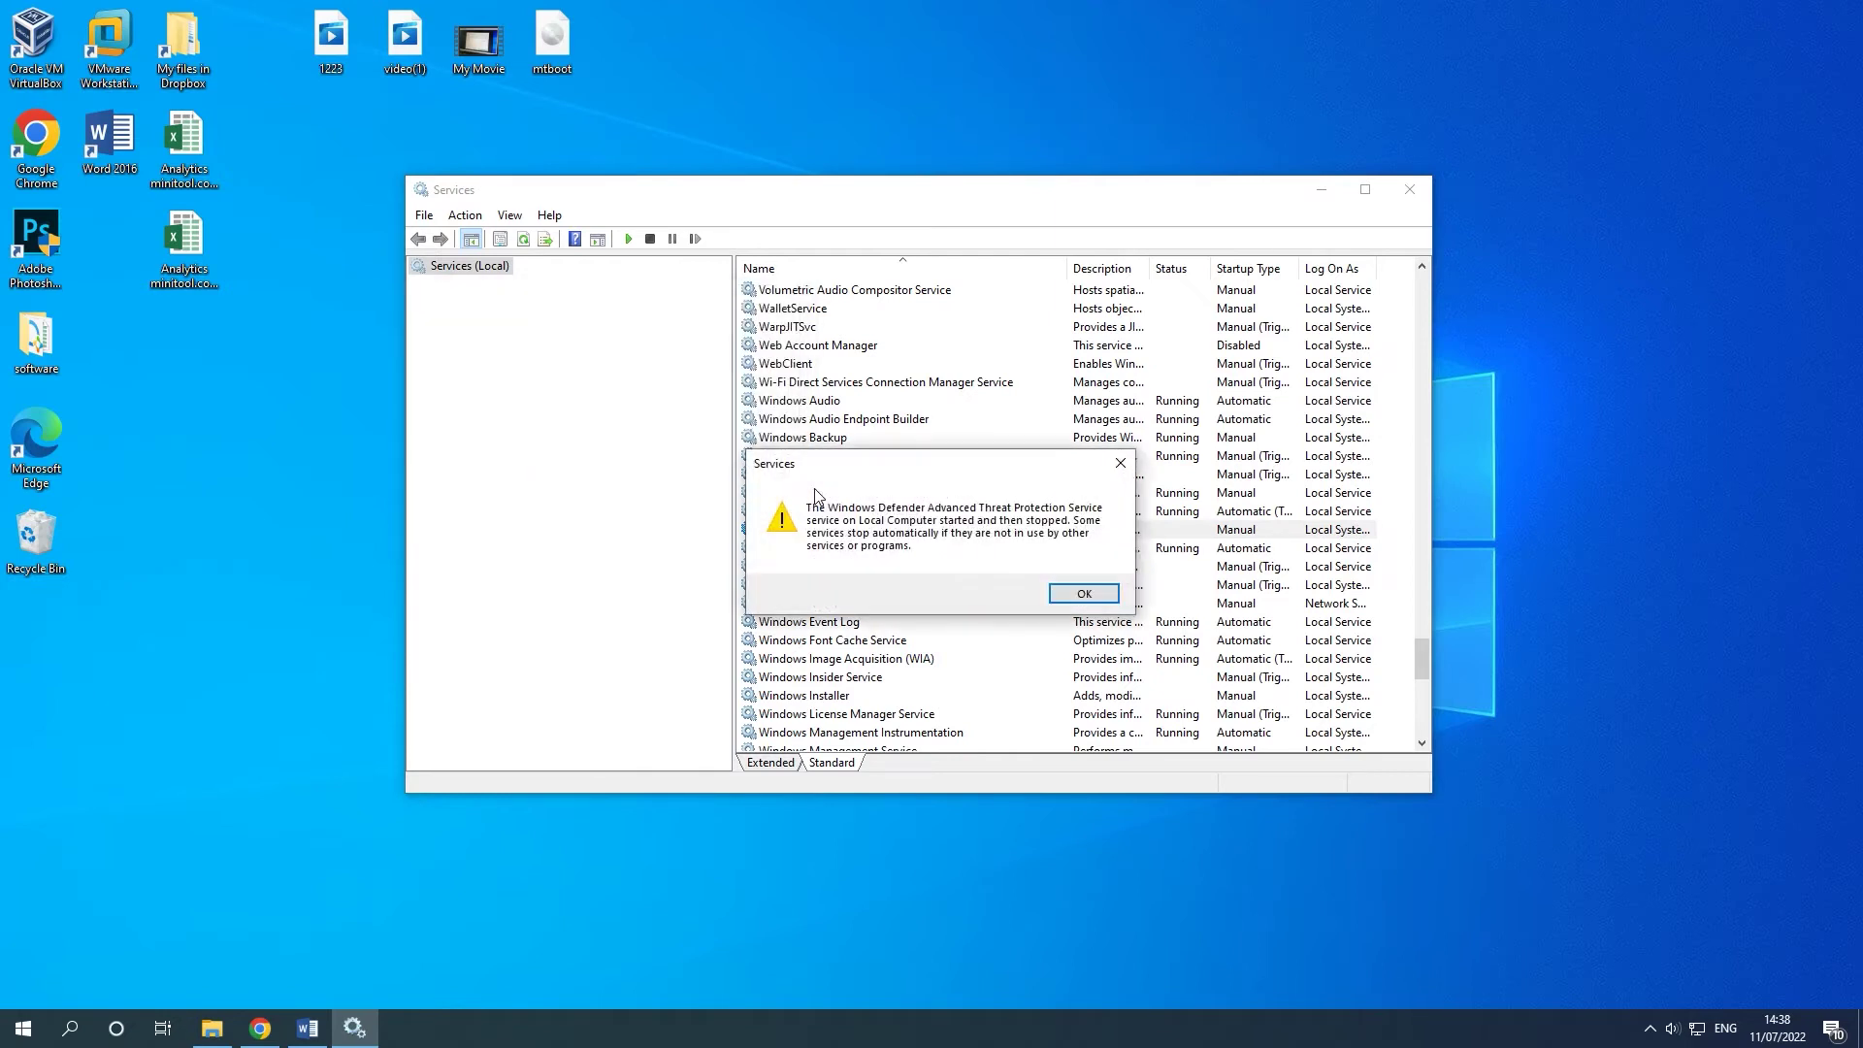
click(1084, 593)
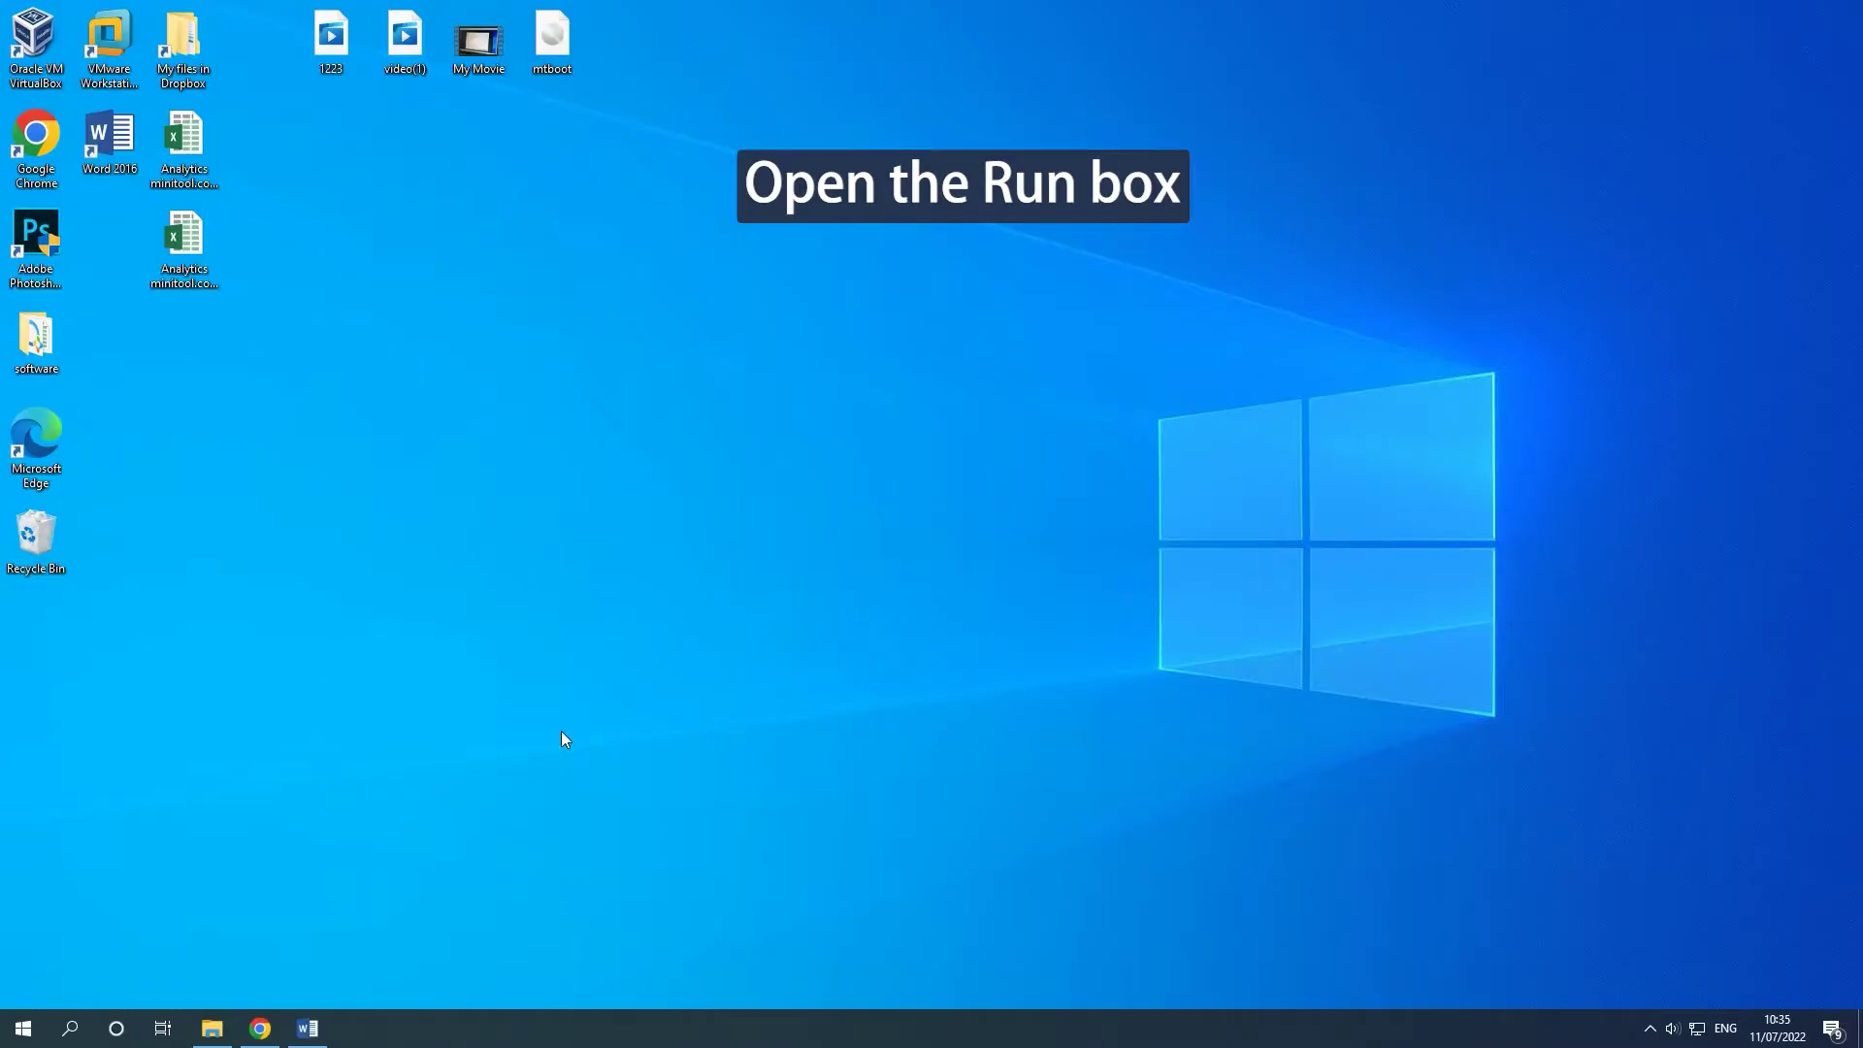
- Bring up the Run dialog with regedit entered in the Open box
key(super+r)
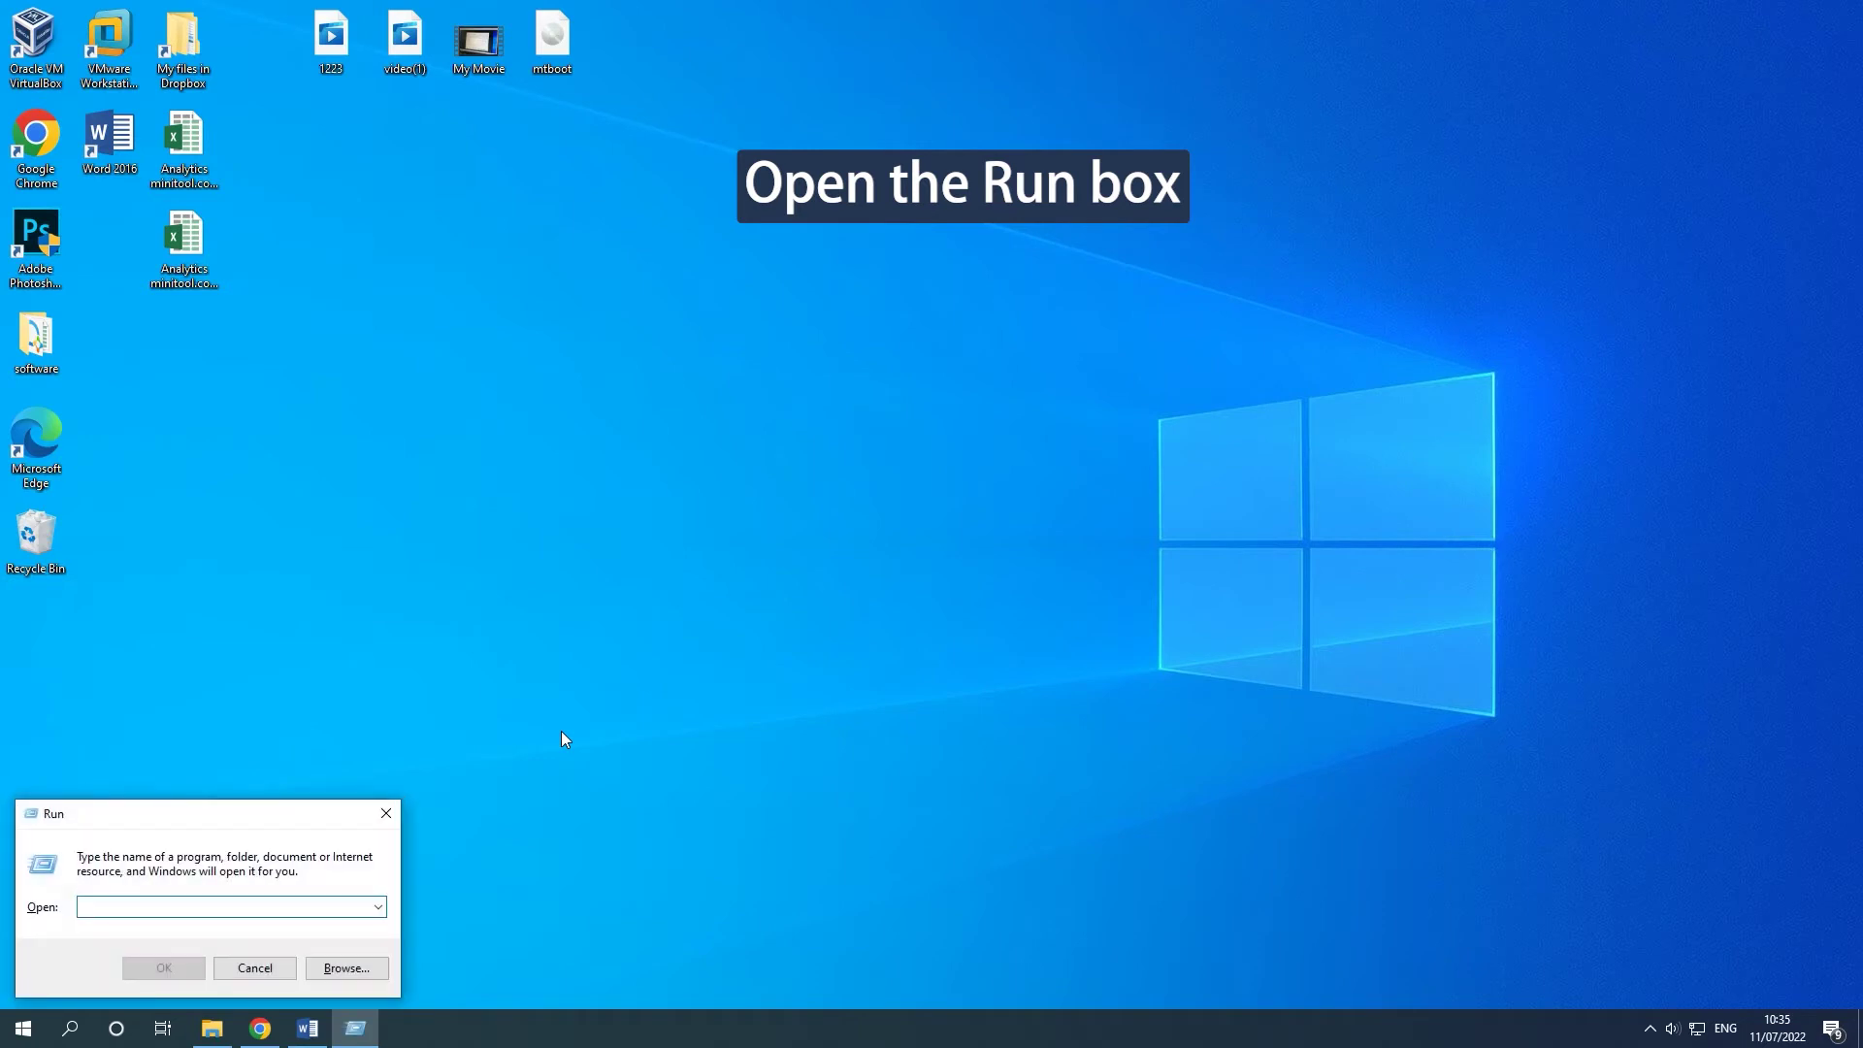
text(rege)
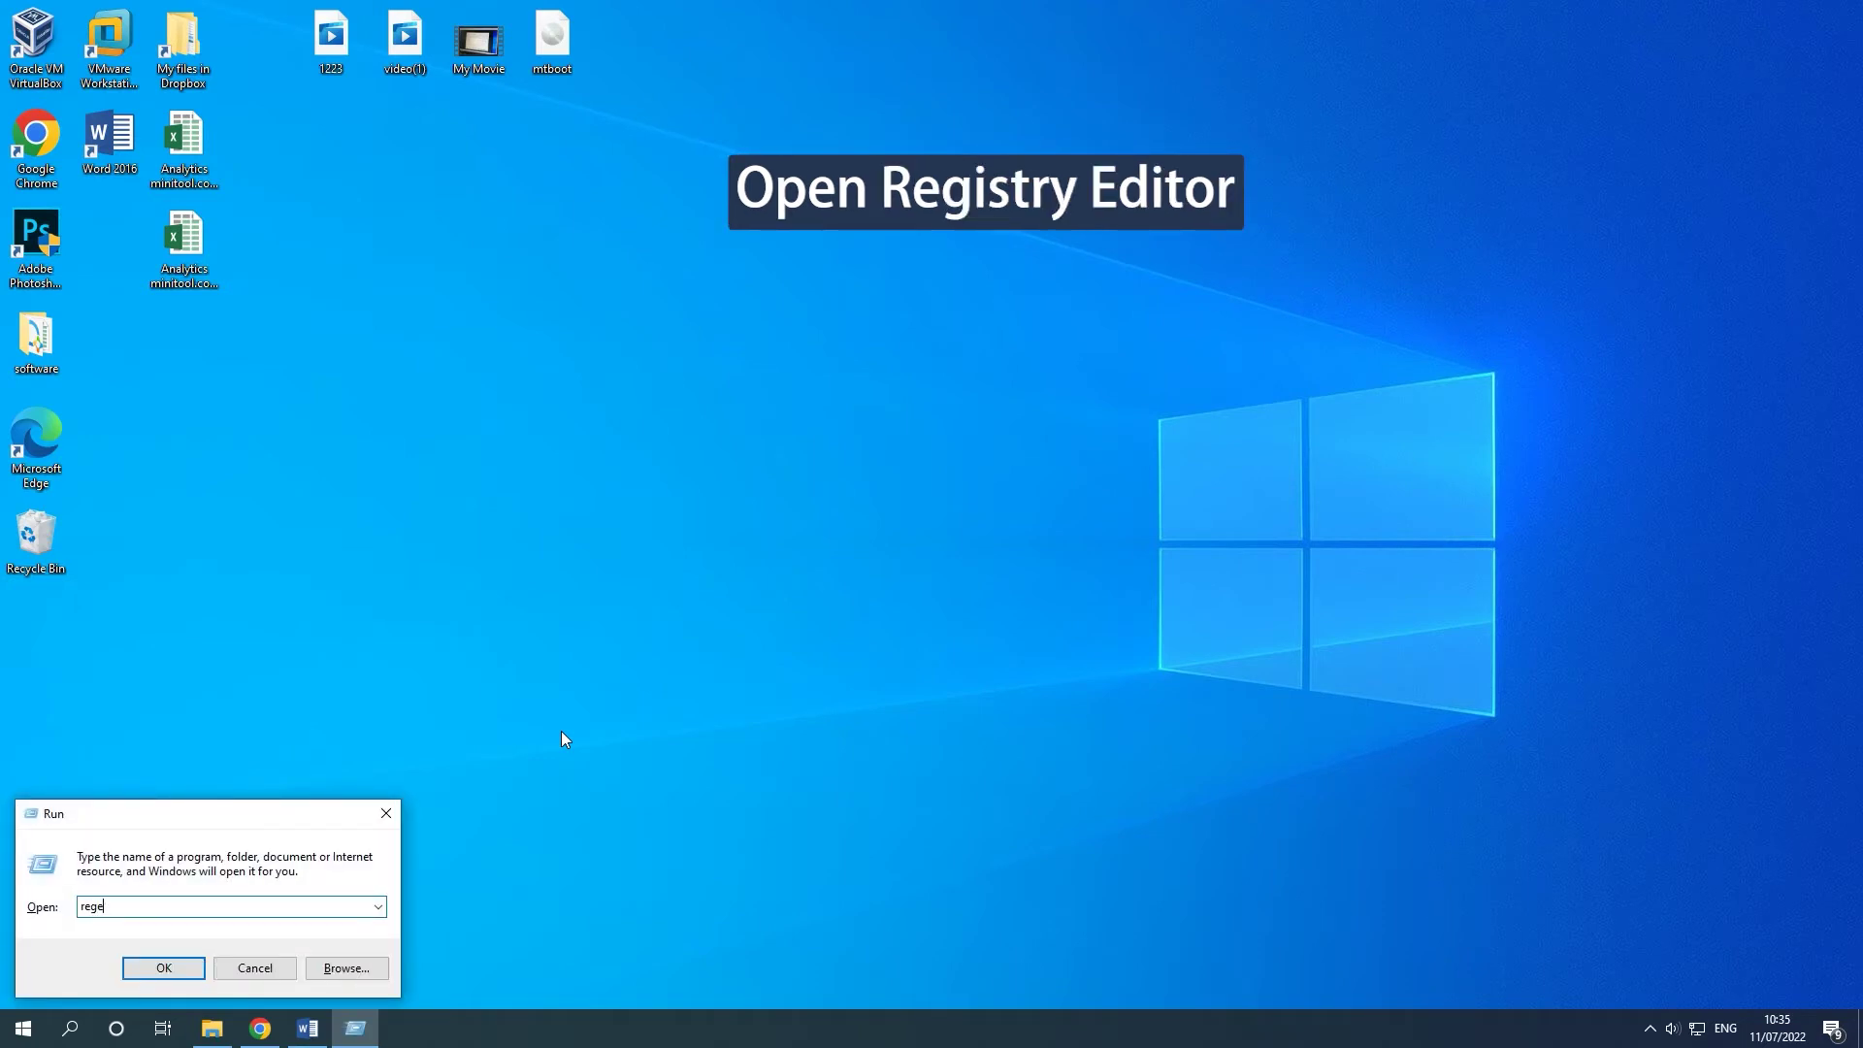
text(dit)
- Launch Registry Editor and navigate to HKEY_LOCAL_MACHINE\SOFTWARE\Policies\Microsoft\Windows Defender
key(Return)
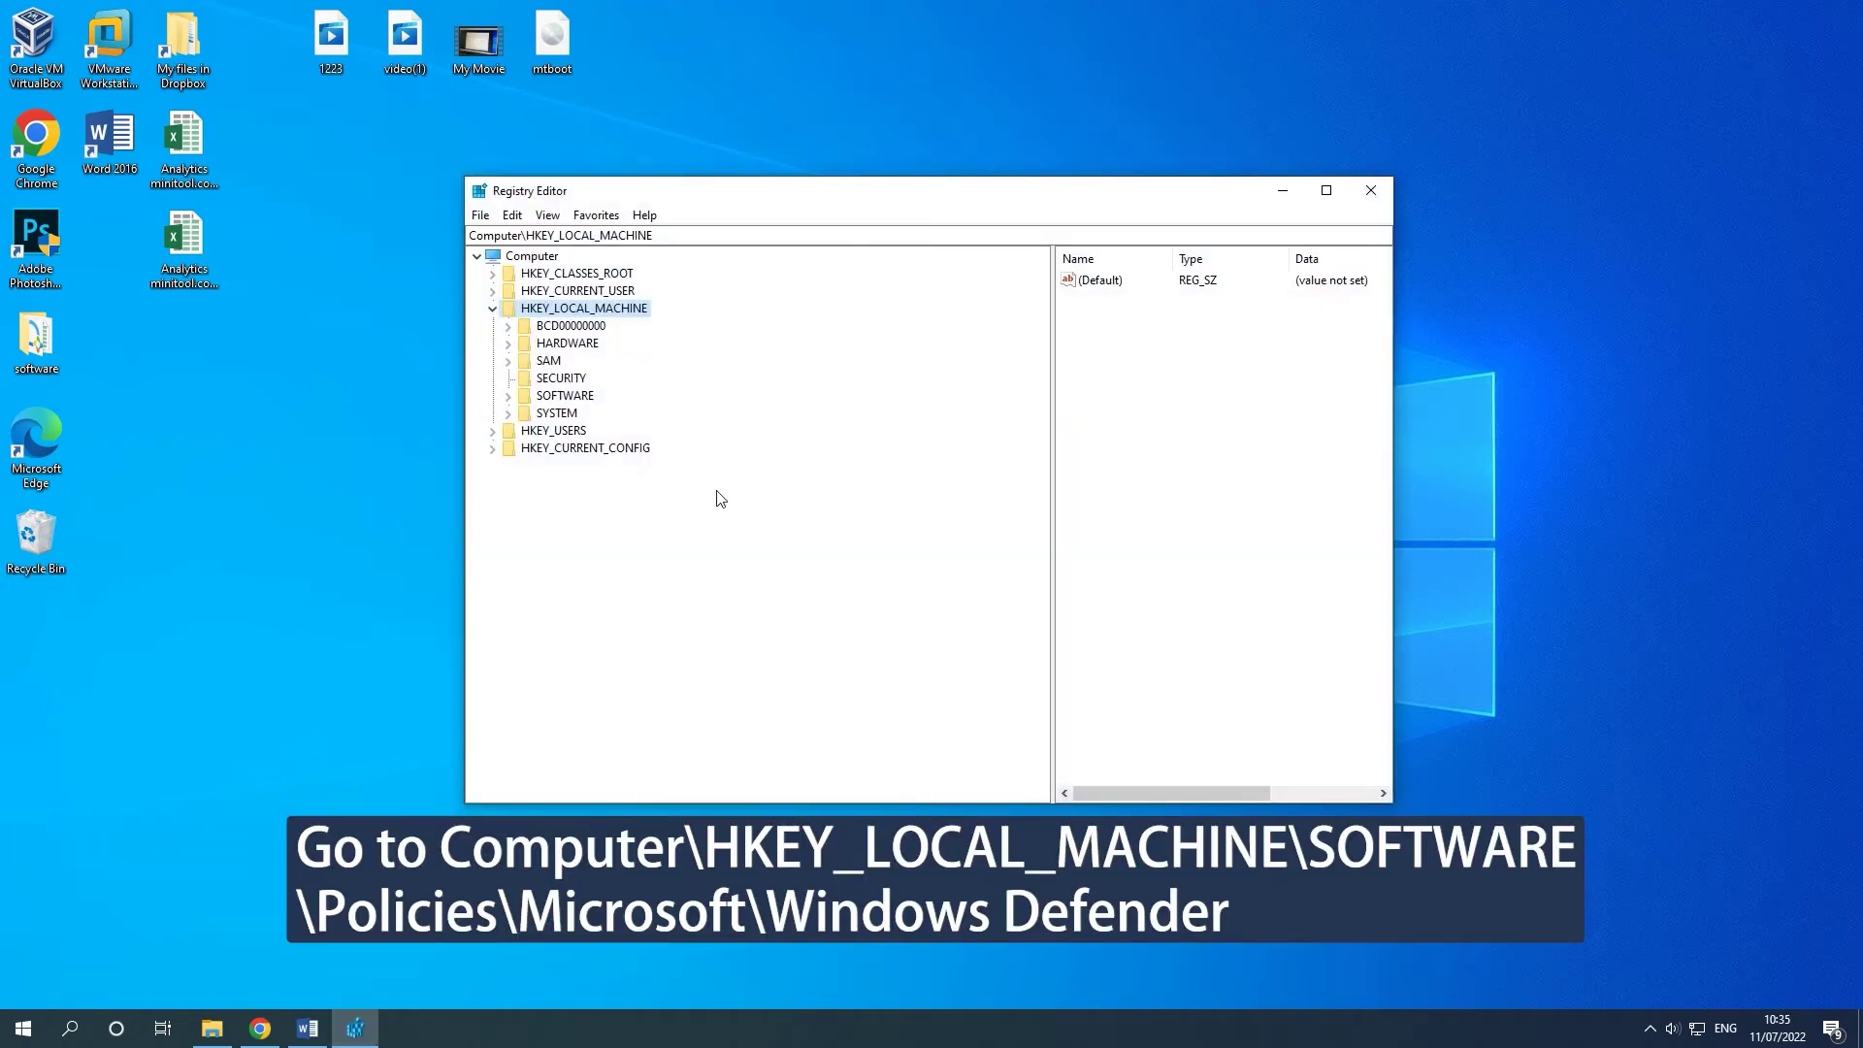
click(508, 397)
click(573, 258)
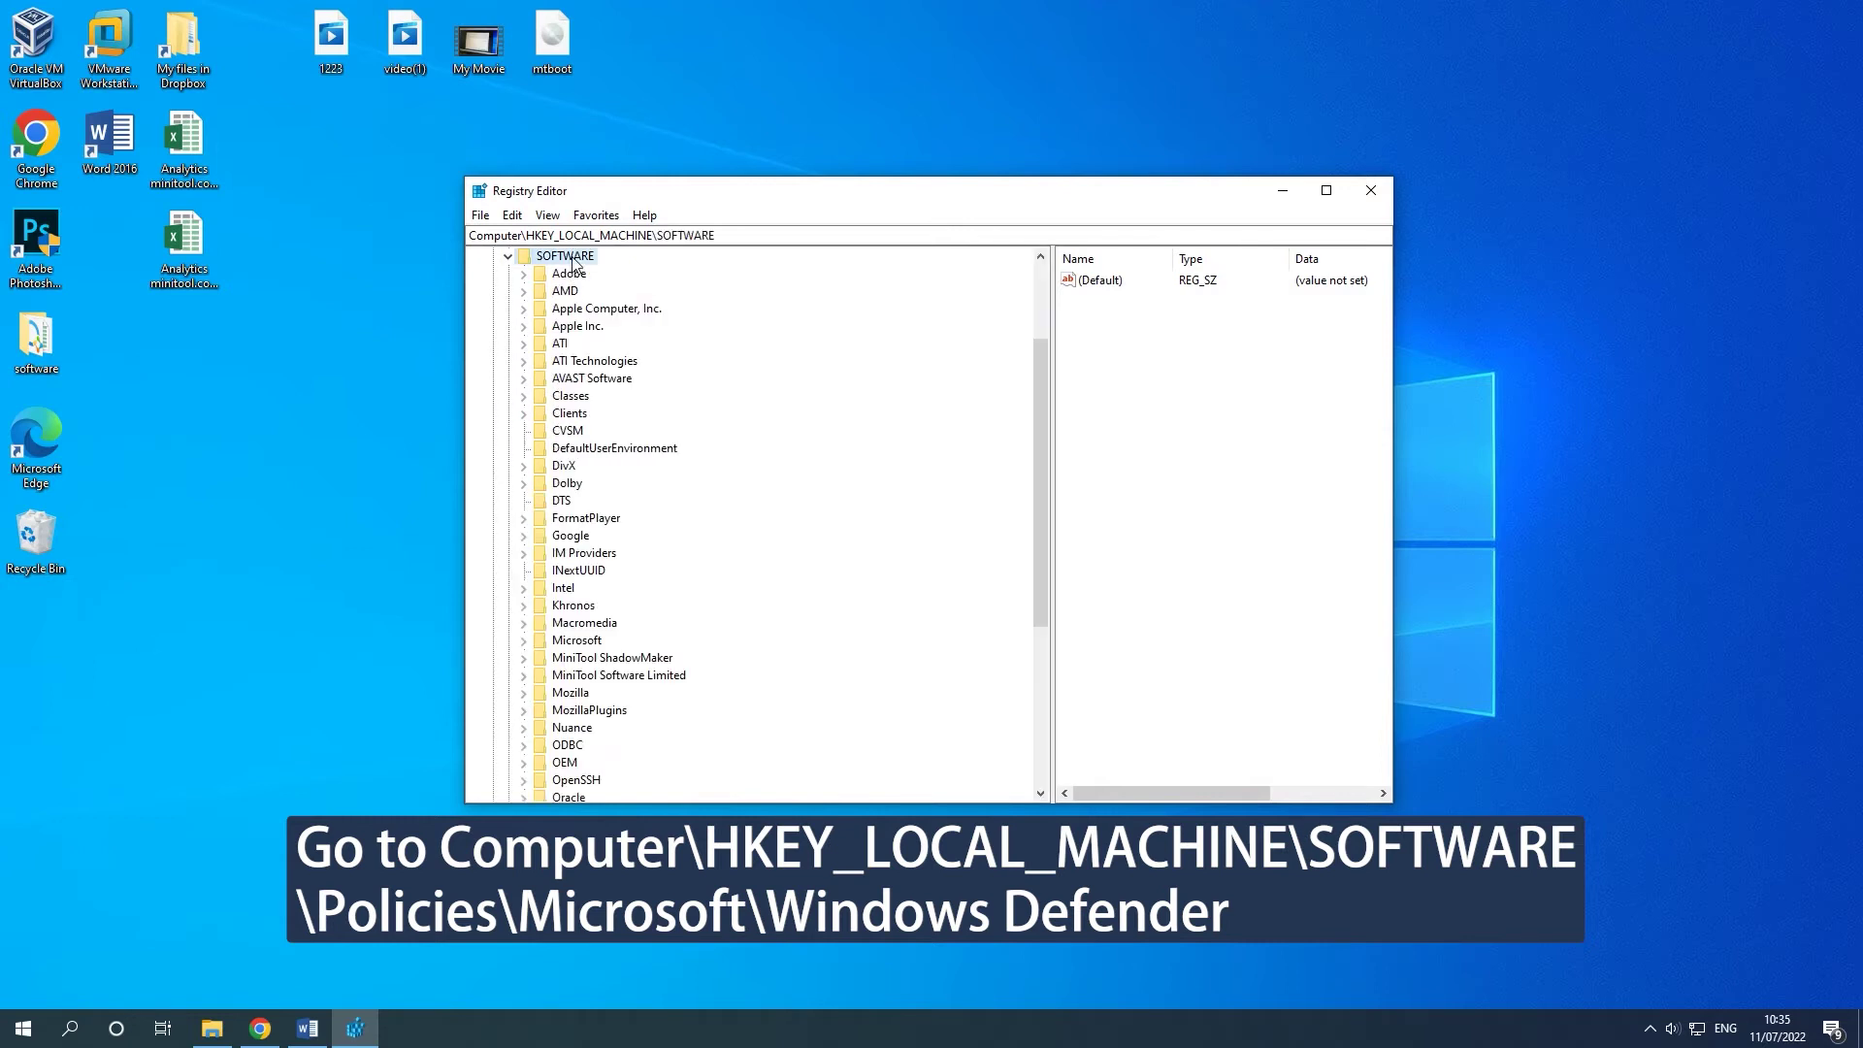
scroll(556, 594, down, 6)
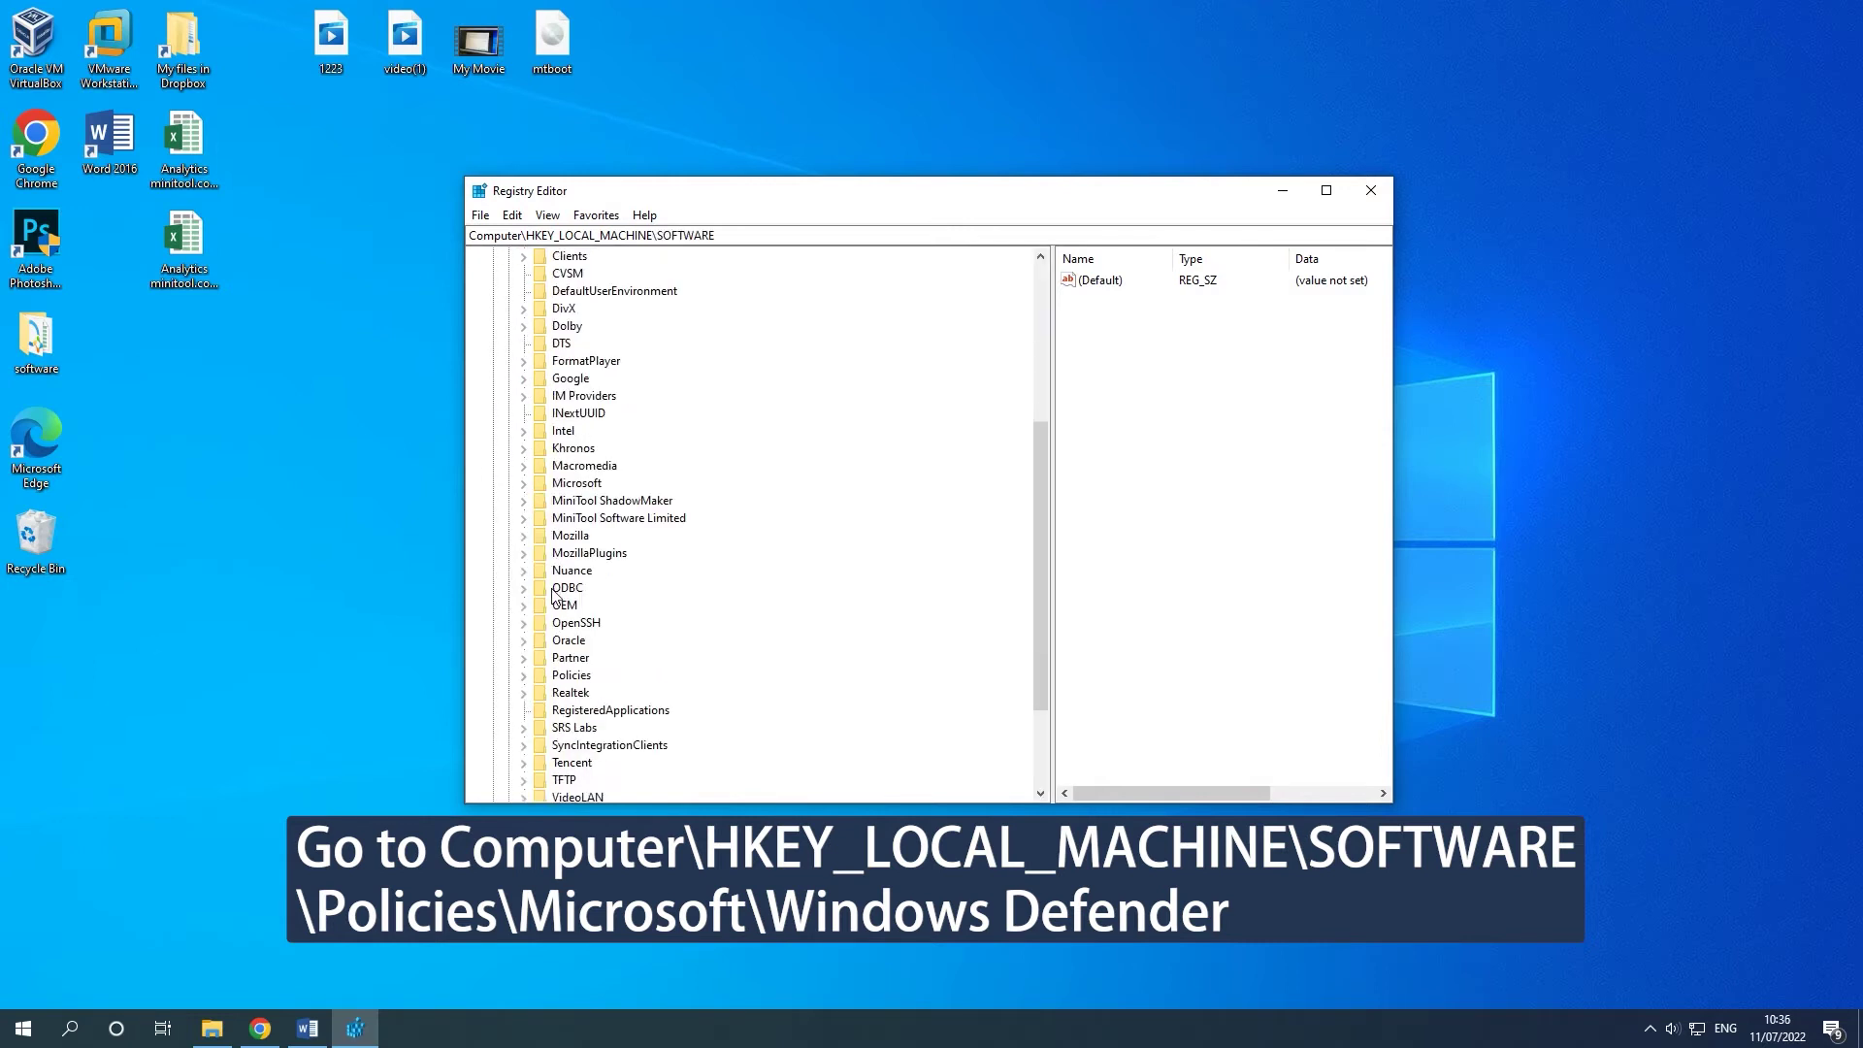
click(571, 537)
click(523, 537)
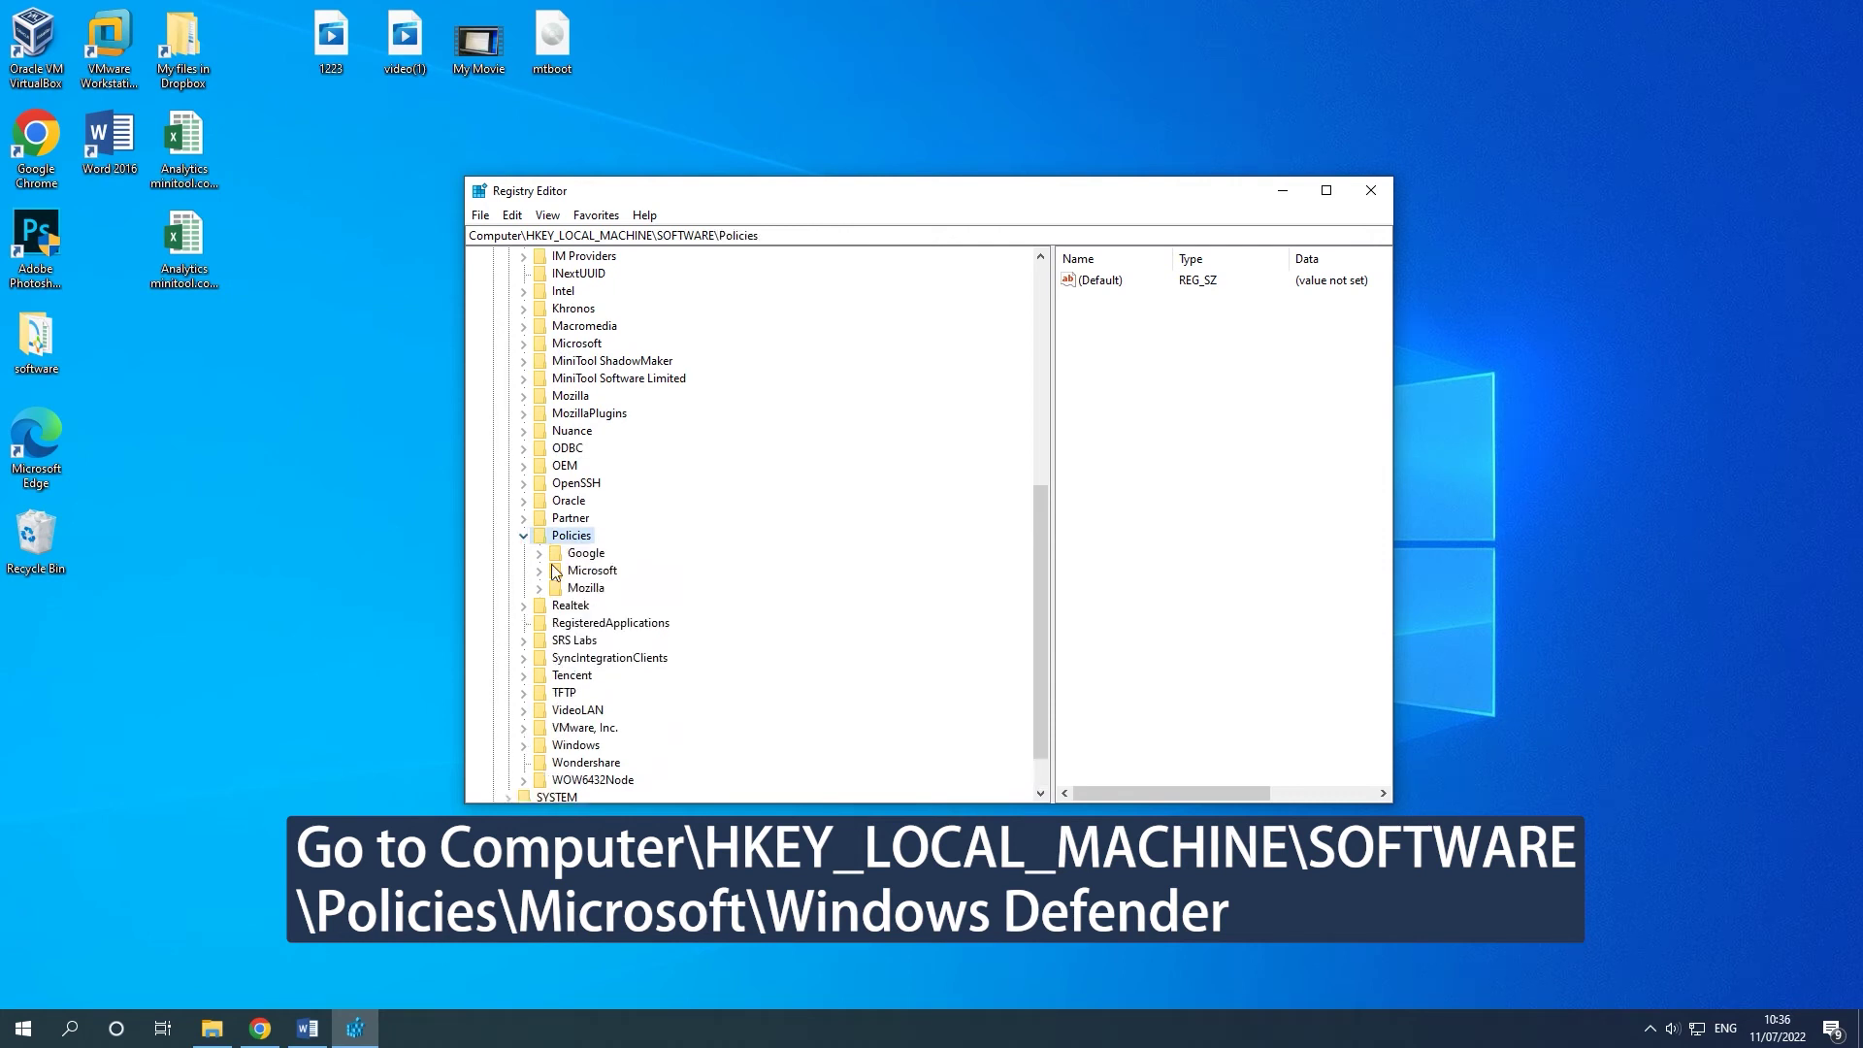
click(578, 572)
click(540, 571)
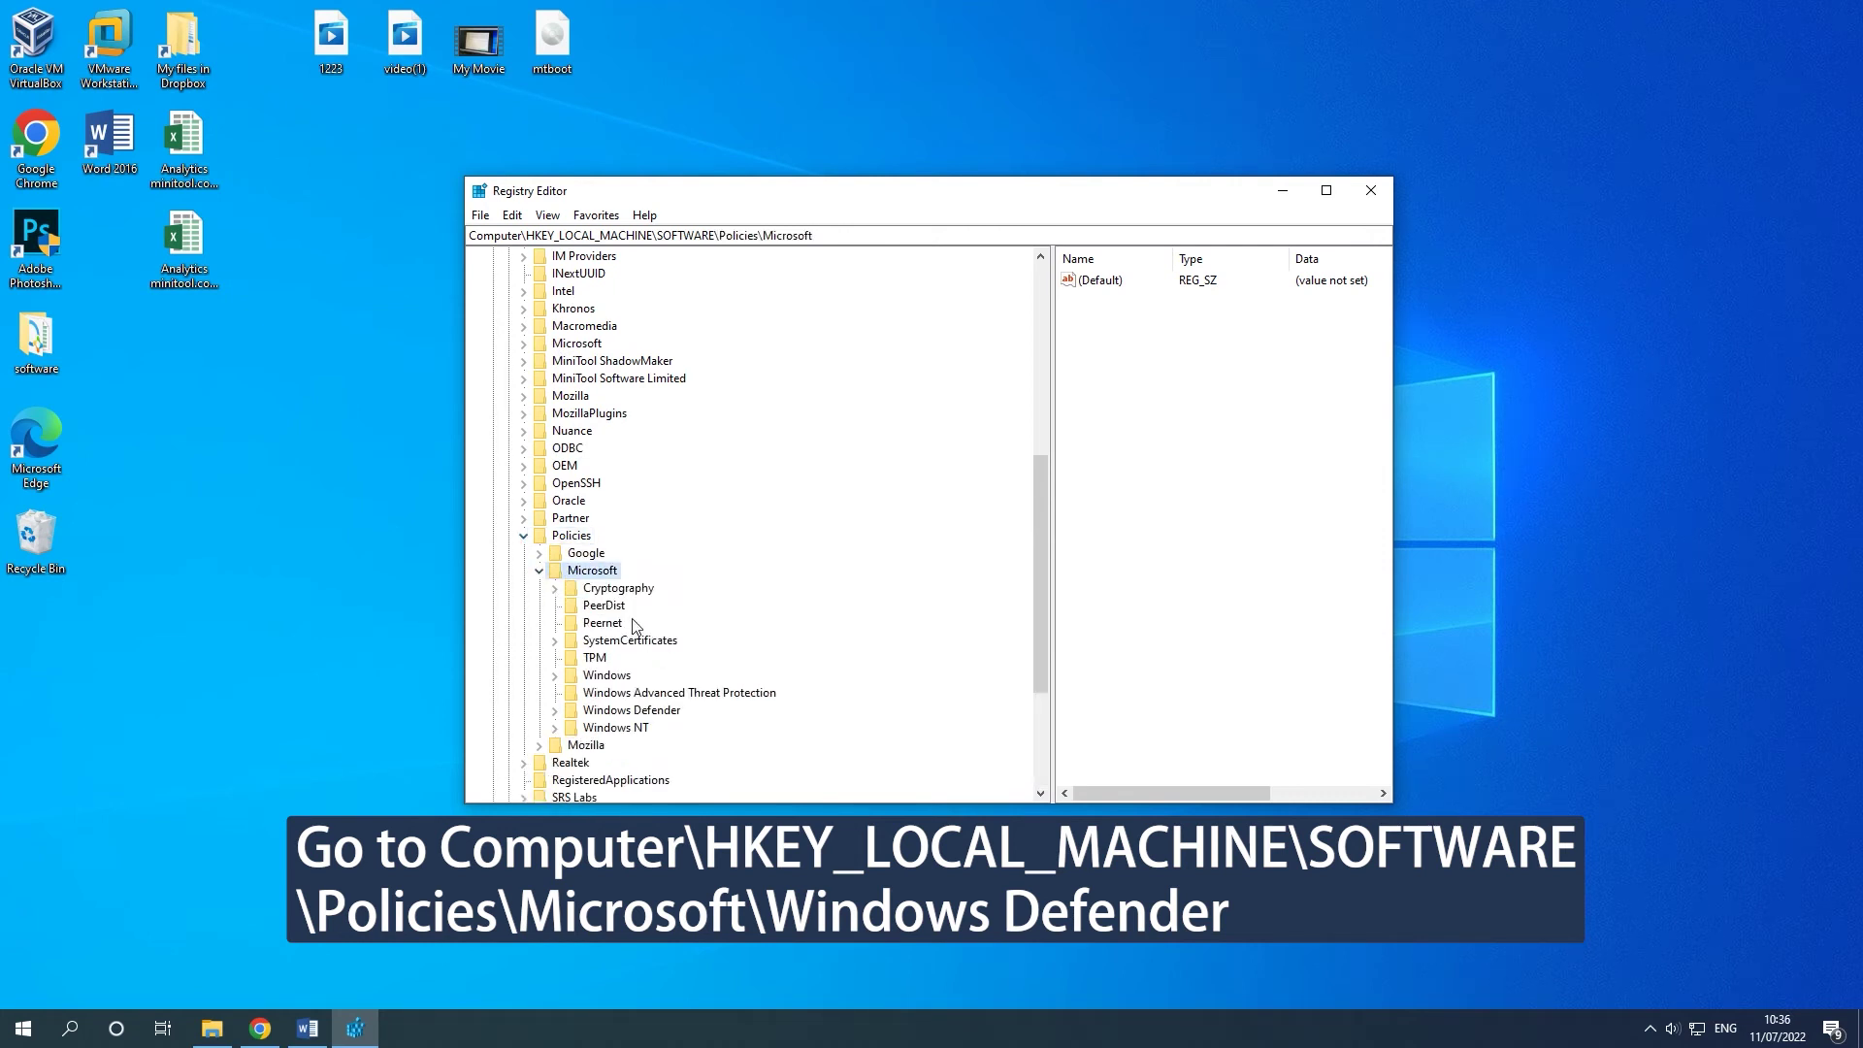
click(632, 710)
click(554, 711)
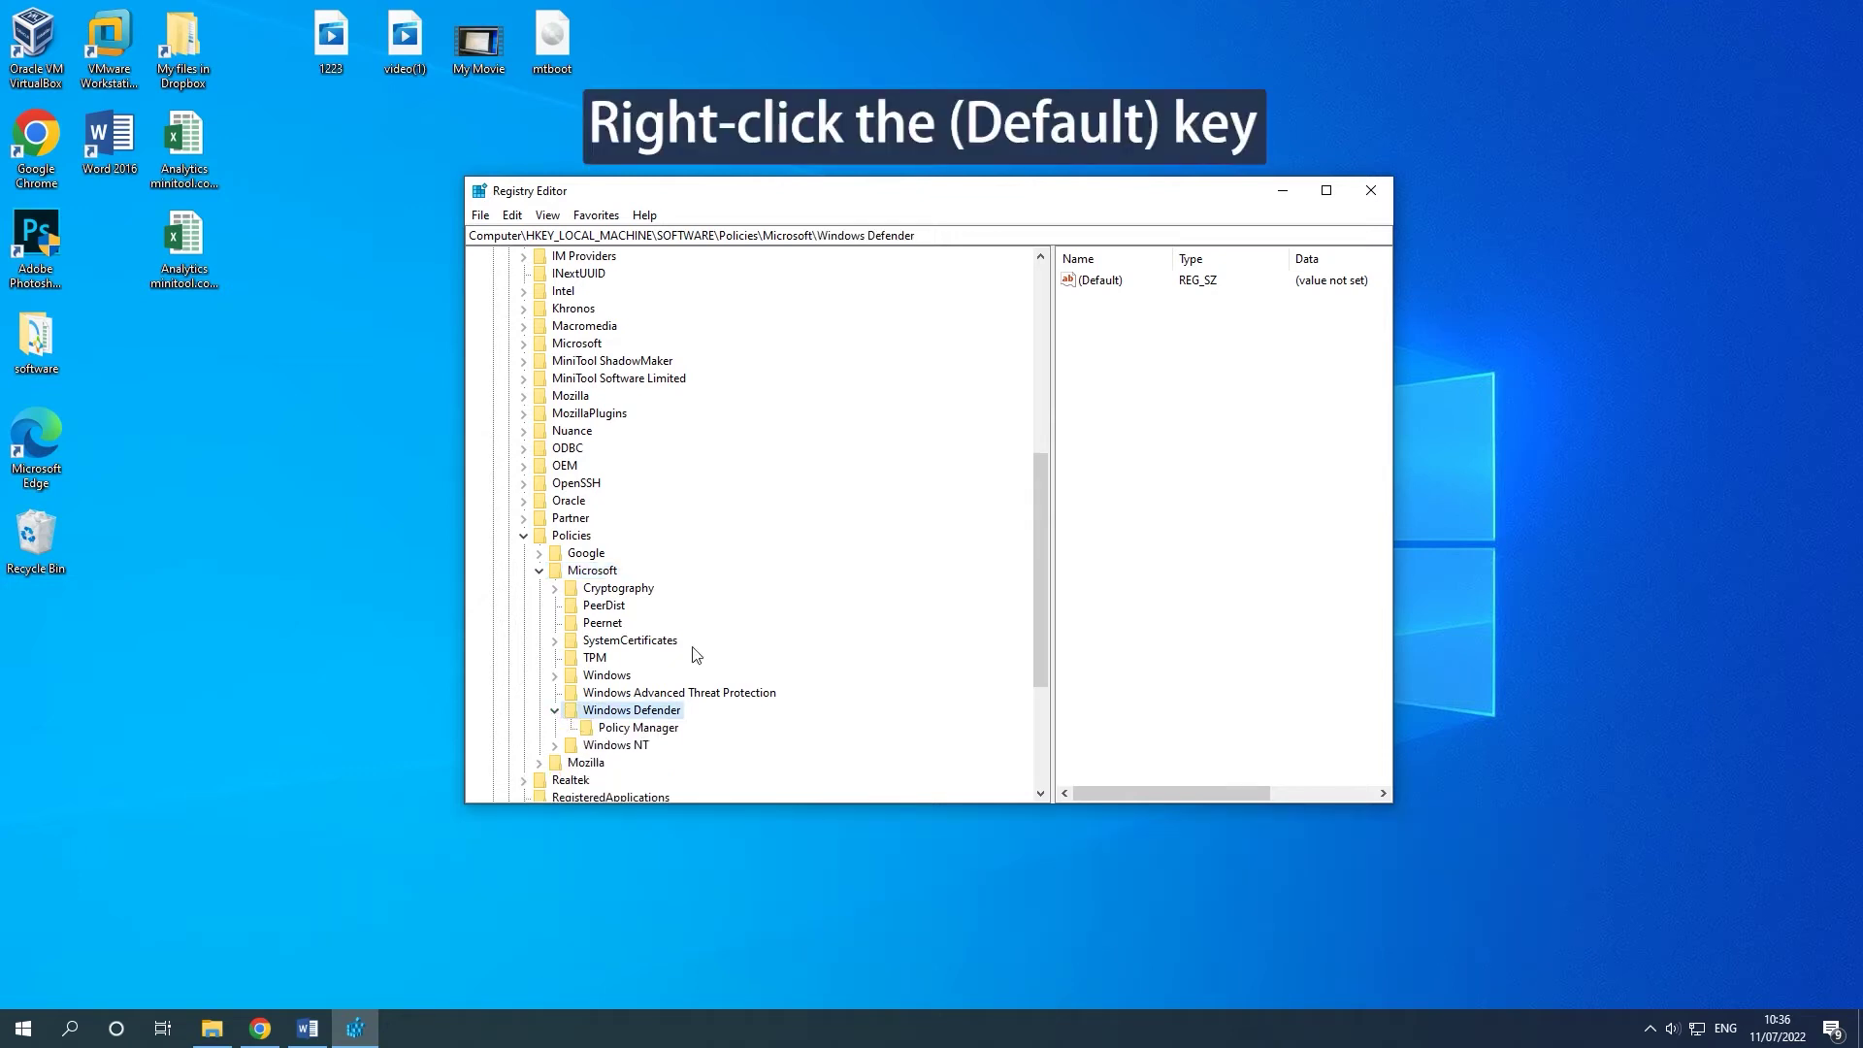
- Select the Windows Defender key's (Default) value and show its Modify, Modify Binary Data, Delete actions
click(1198, 286)
click(1101, 287)
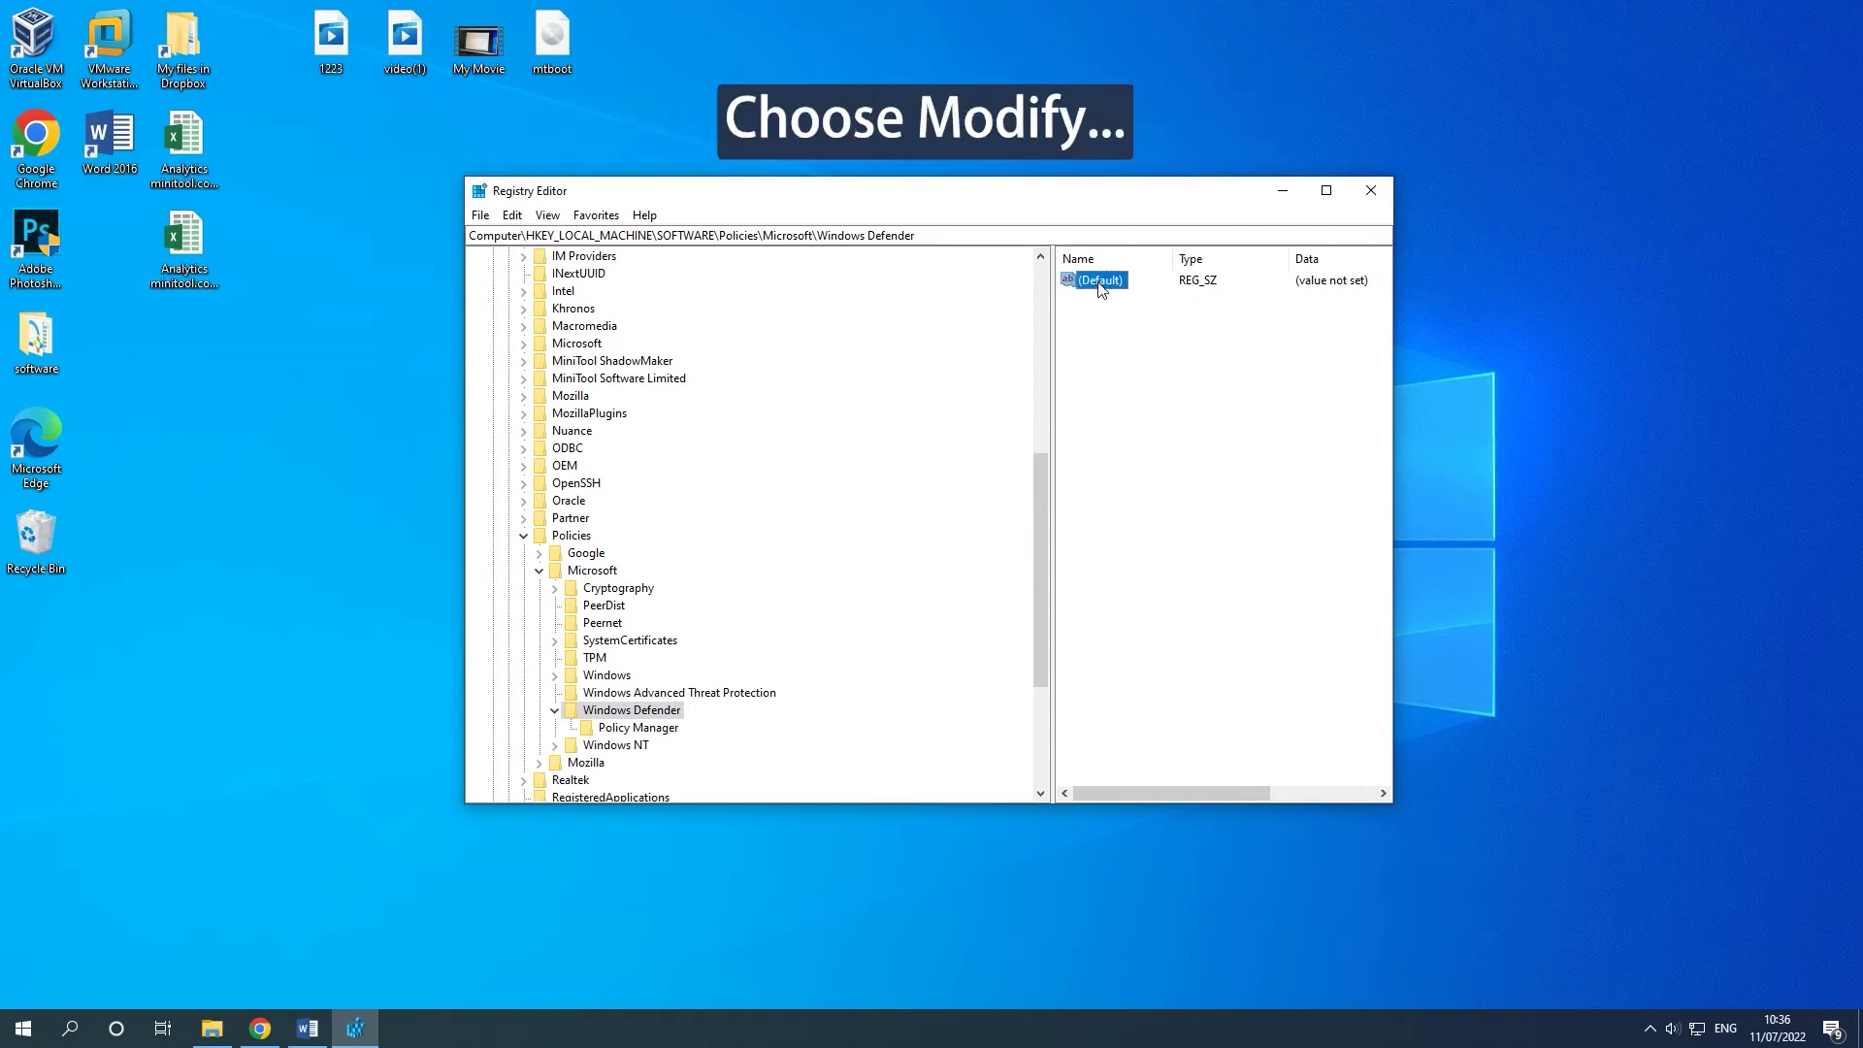
right_click(1103, 290)
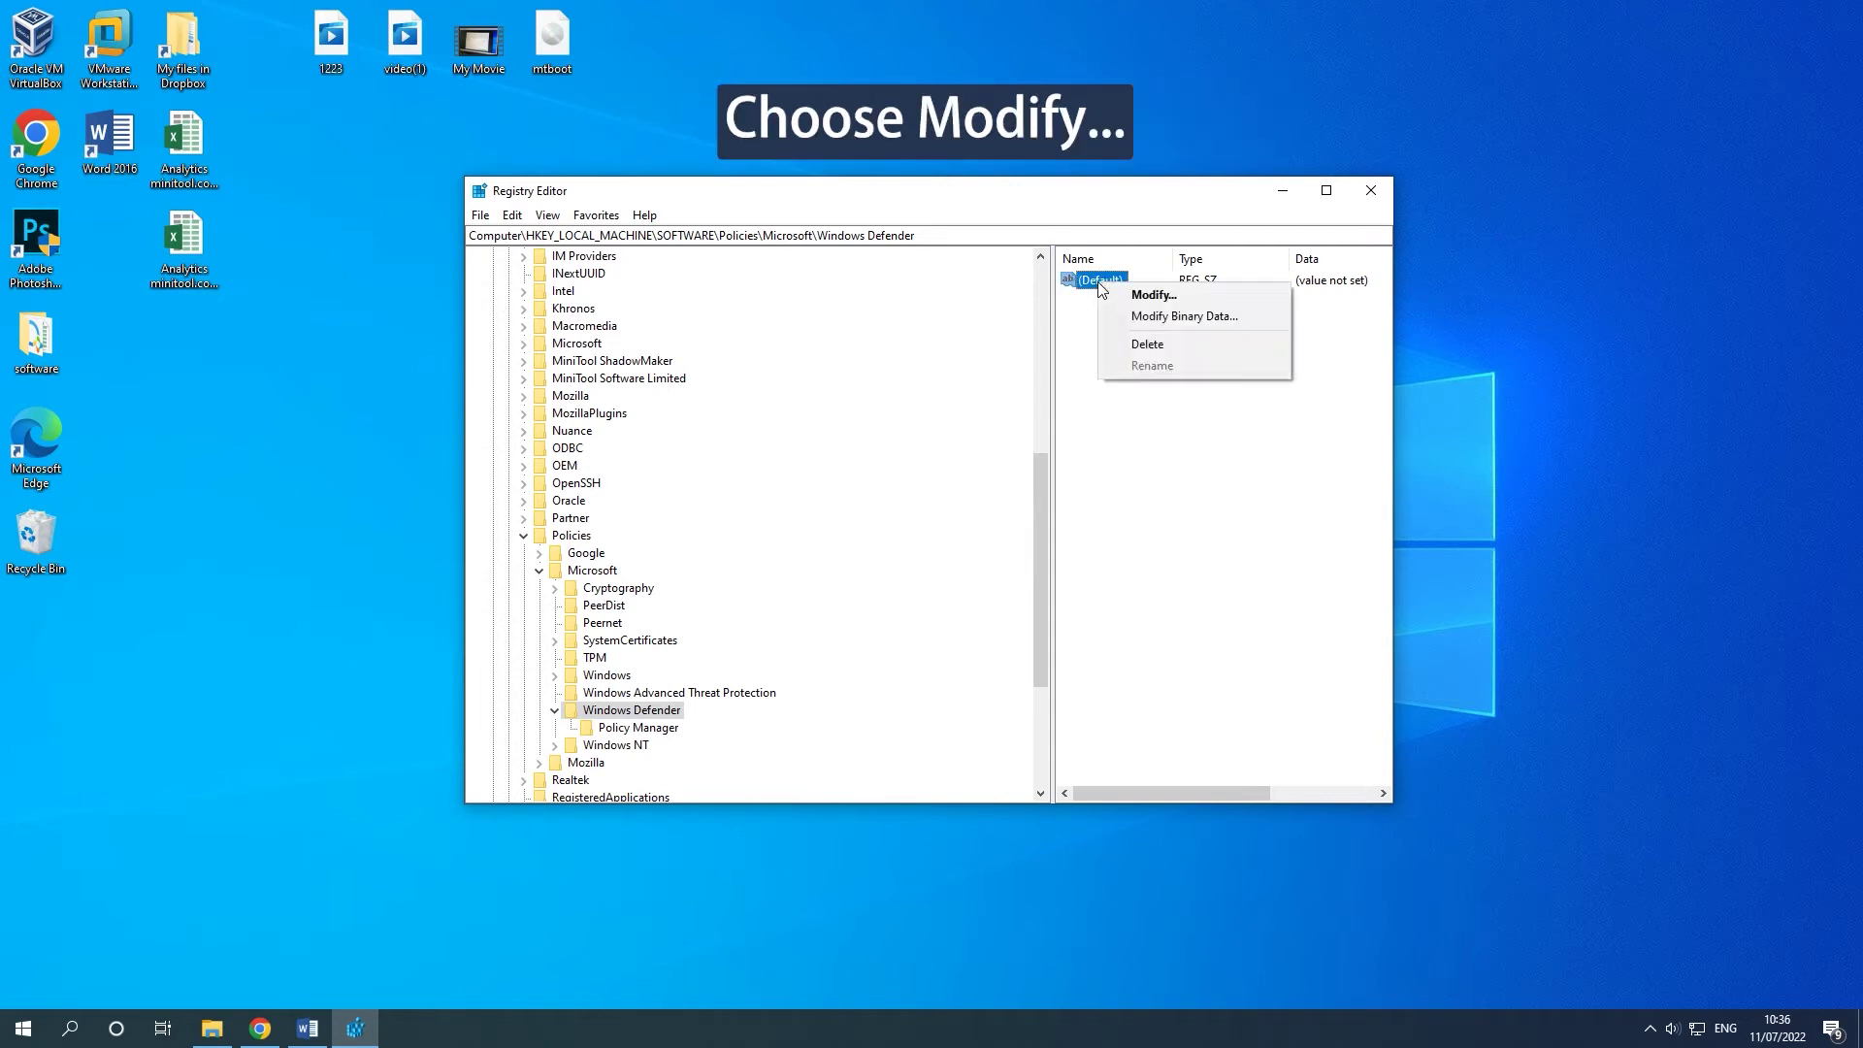
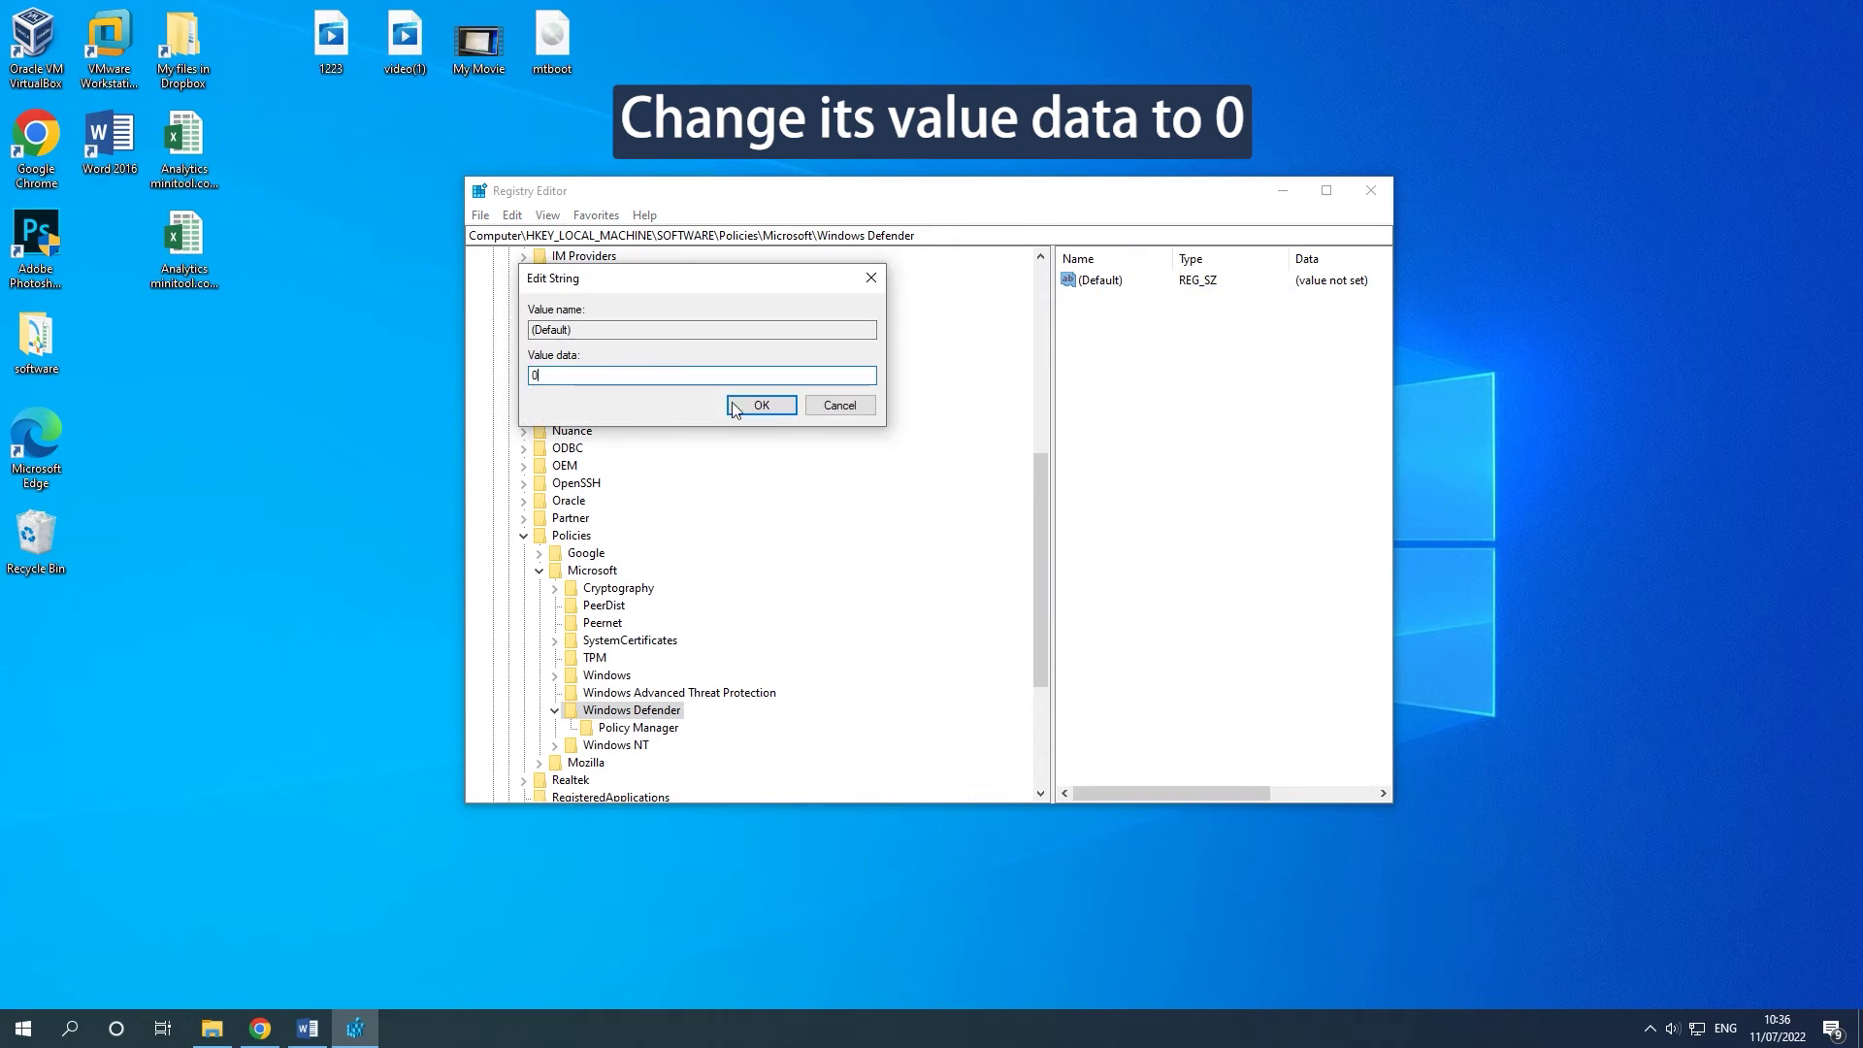
- Save 0 as the Defender key's (Default) value and enter gpedit.msc in the Run box
click(761, 405)
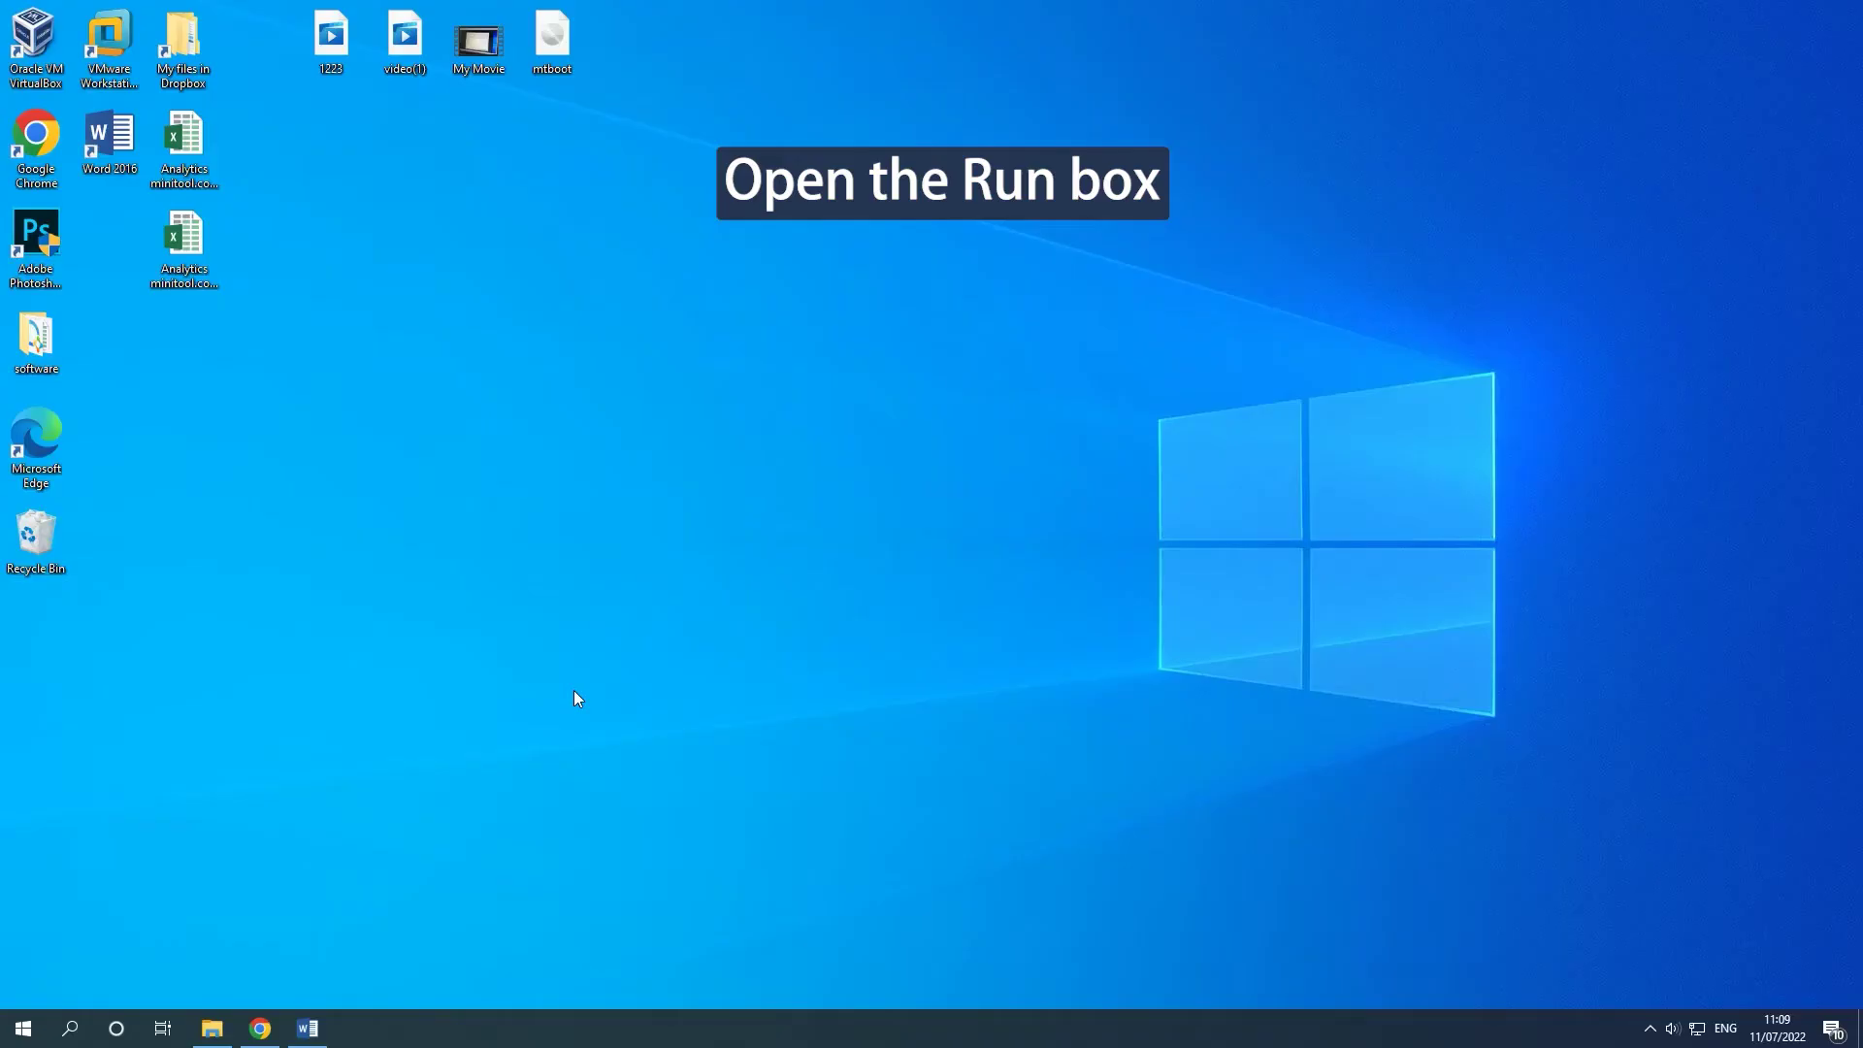
key(super+r)
text(g)
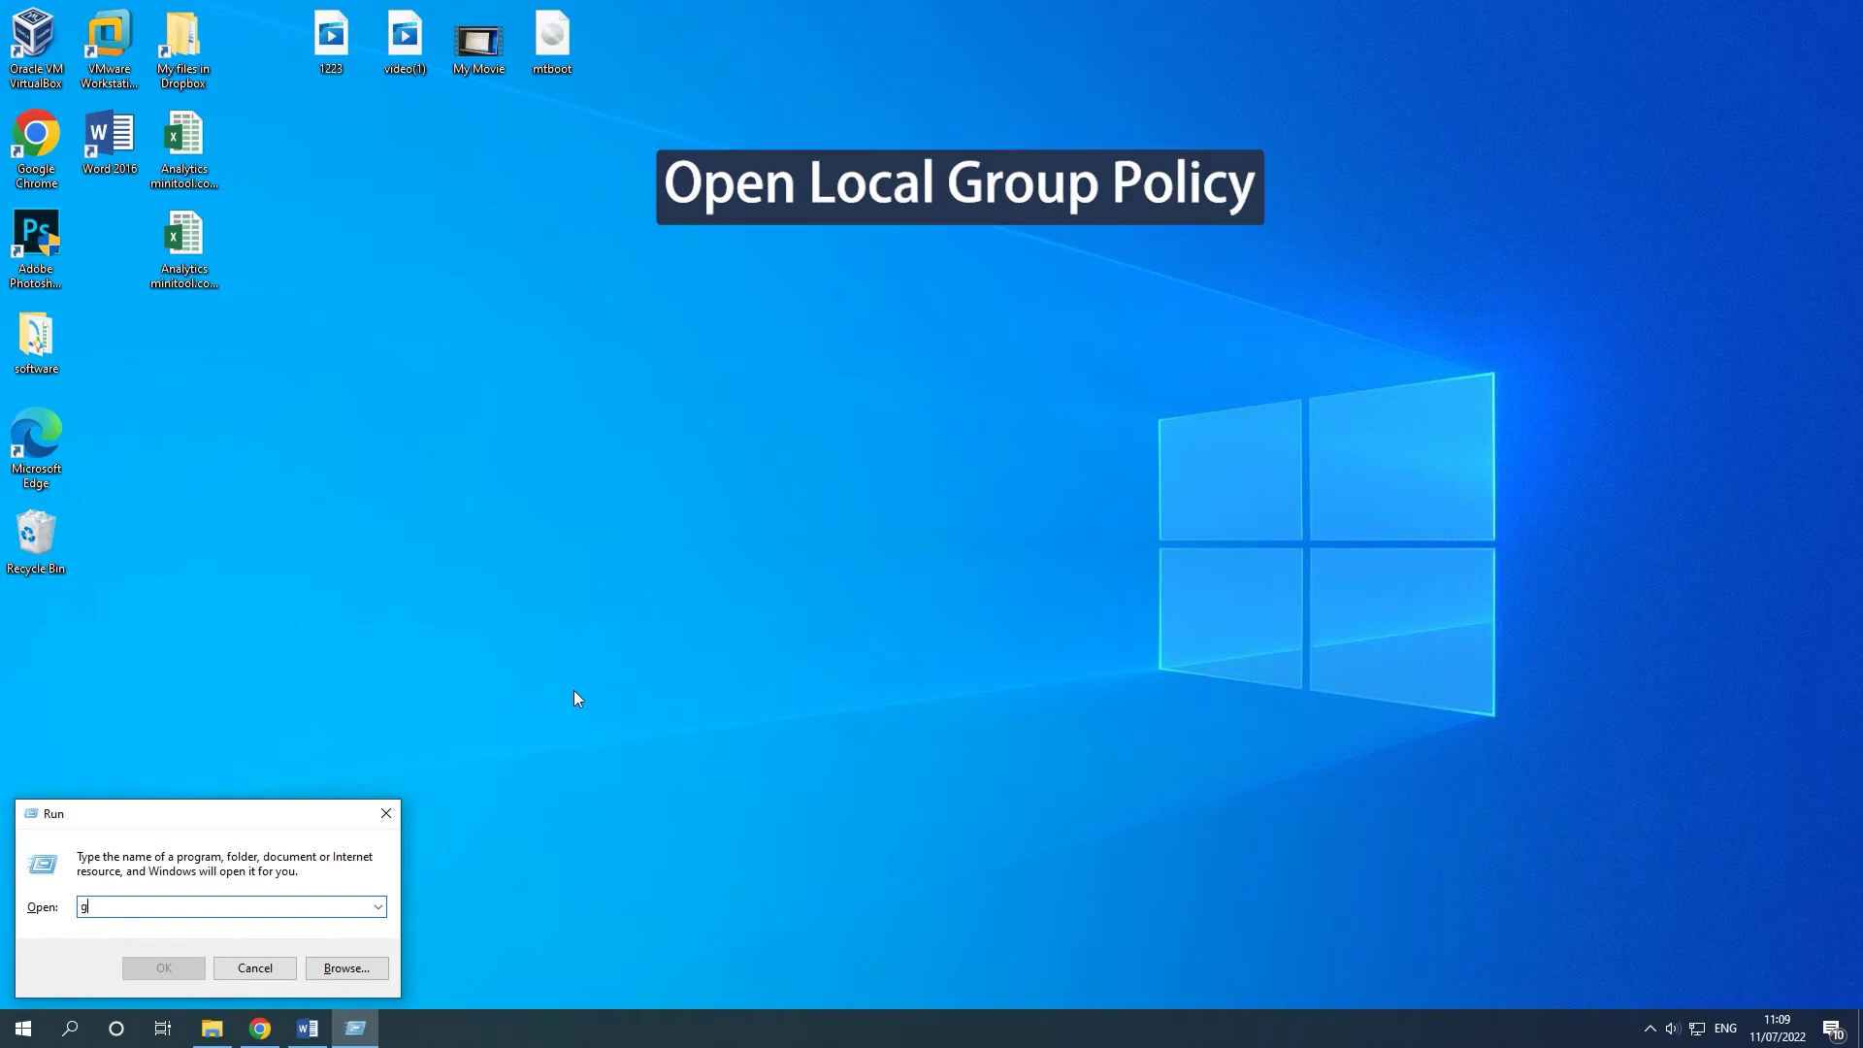
text(pedit.msc)
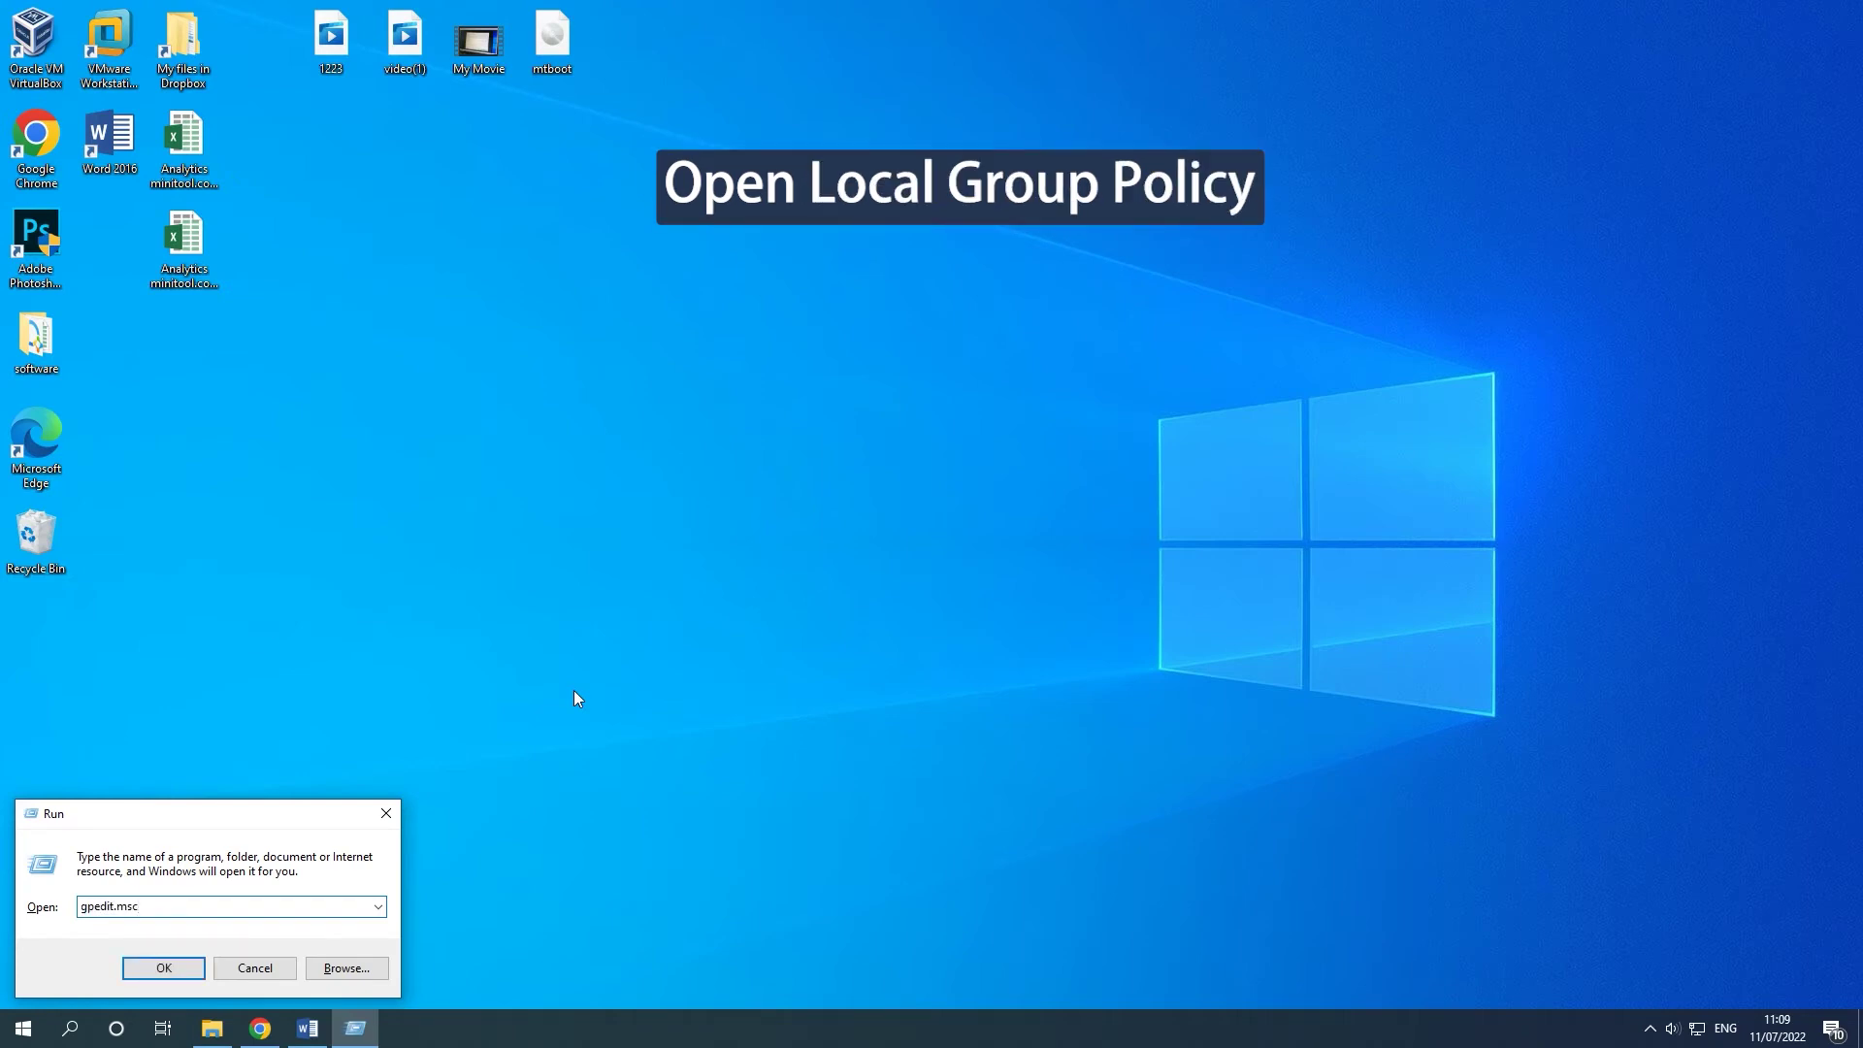
- Launch the Local Group Policy Editor, enlarging its window and widening the folder tree
key(Return)
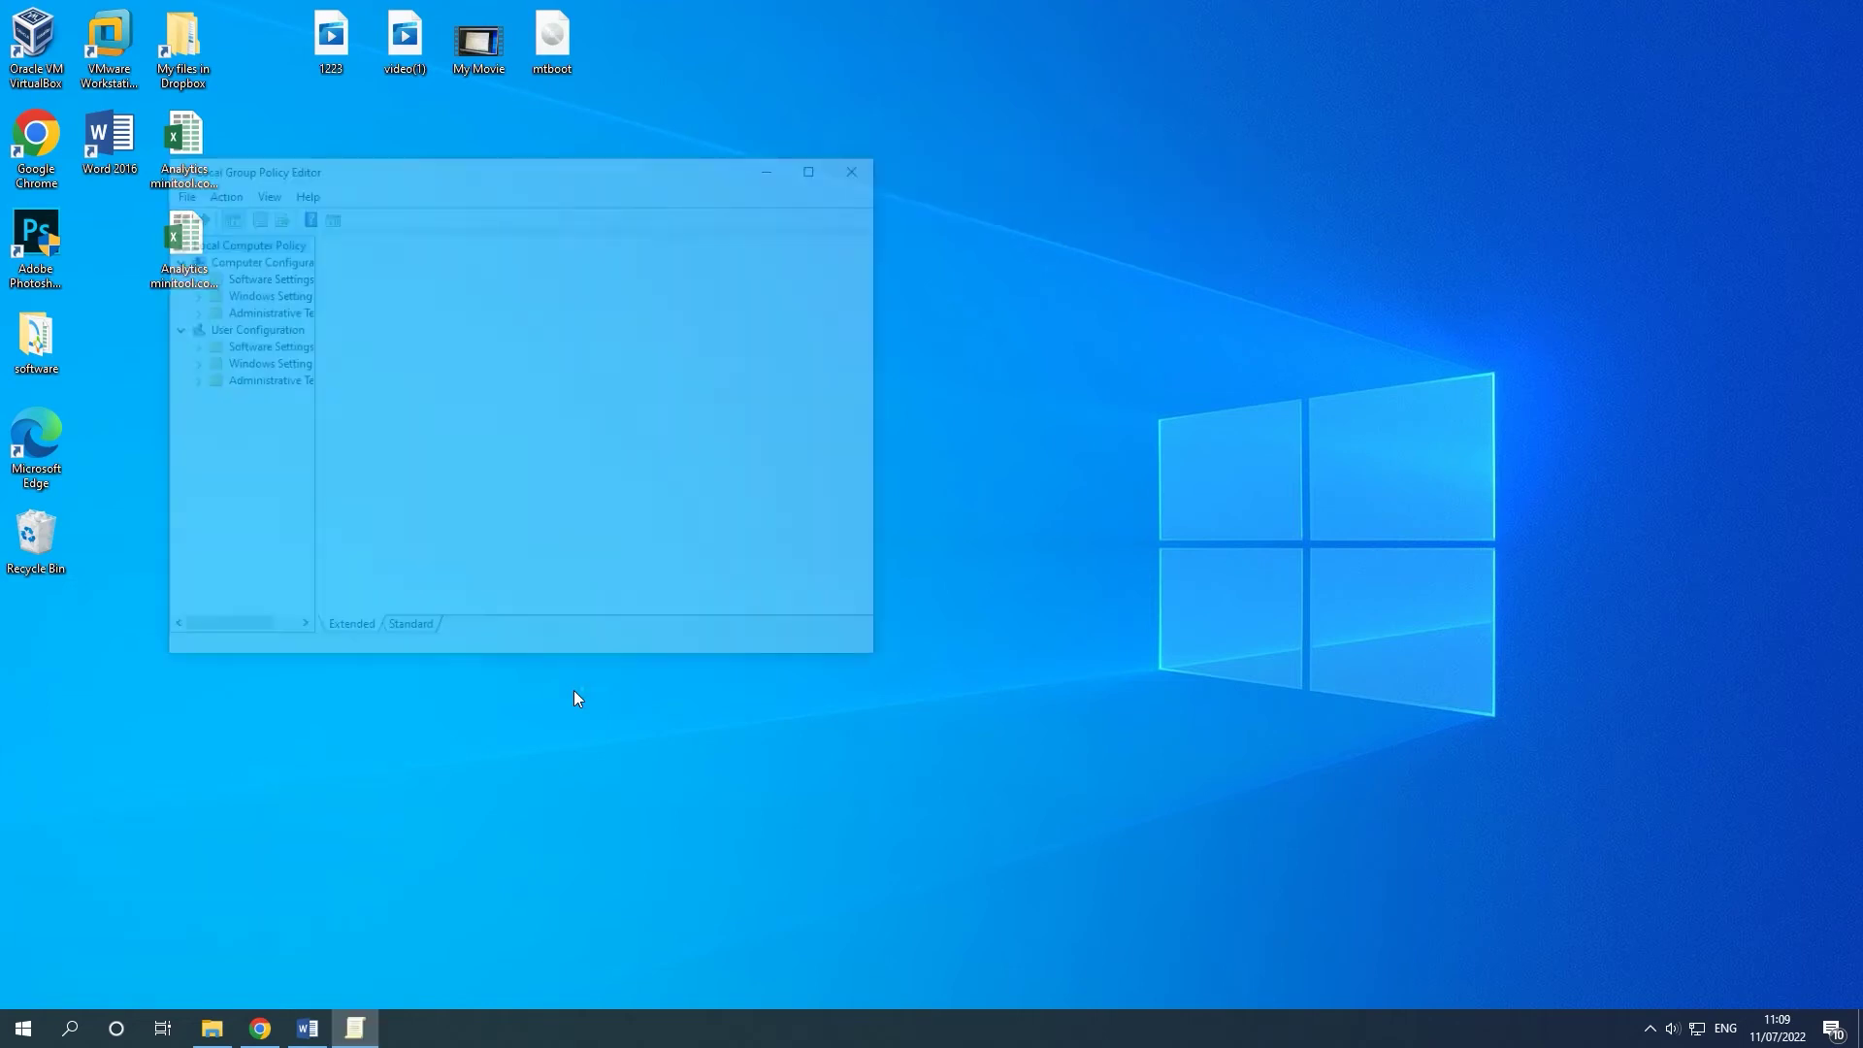
drag(487, 171, 920, 126)
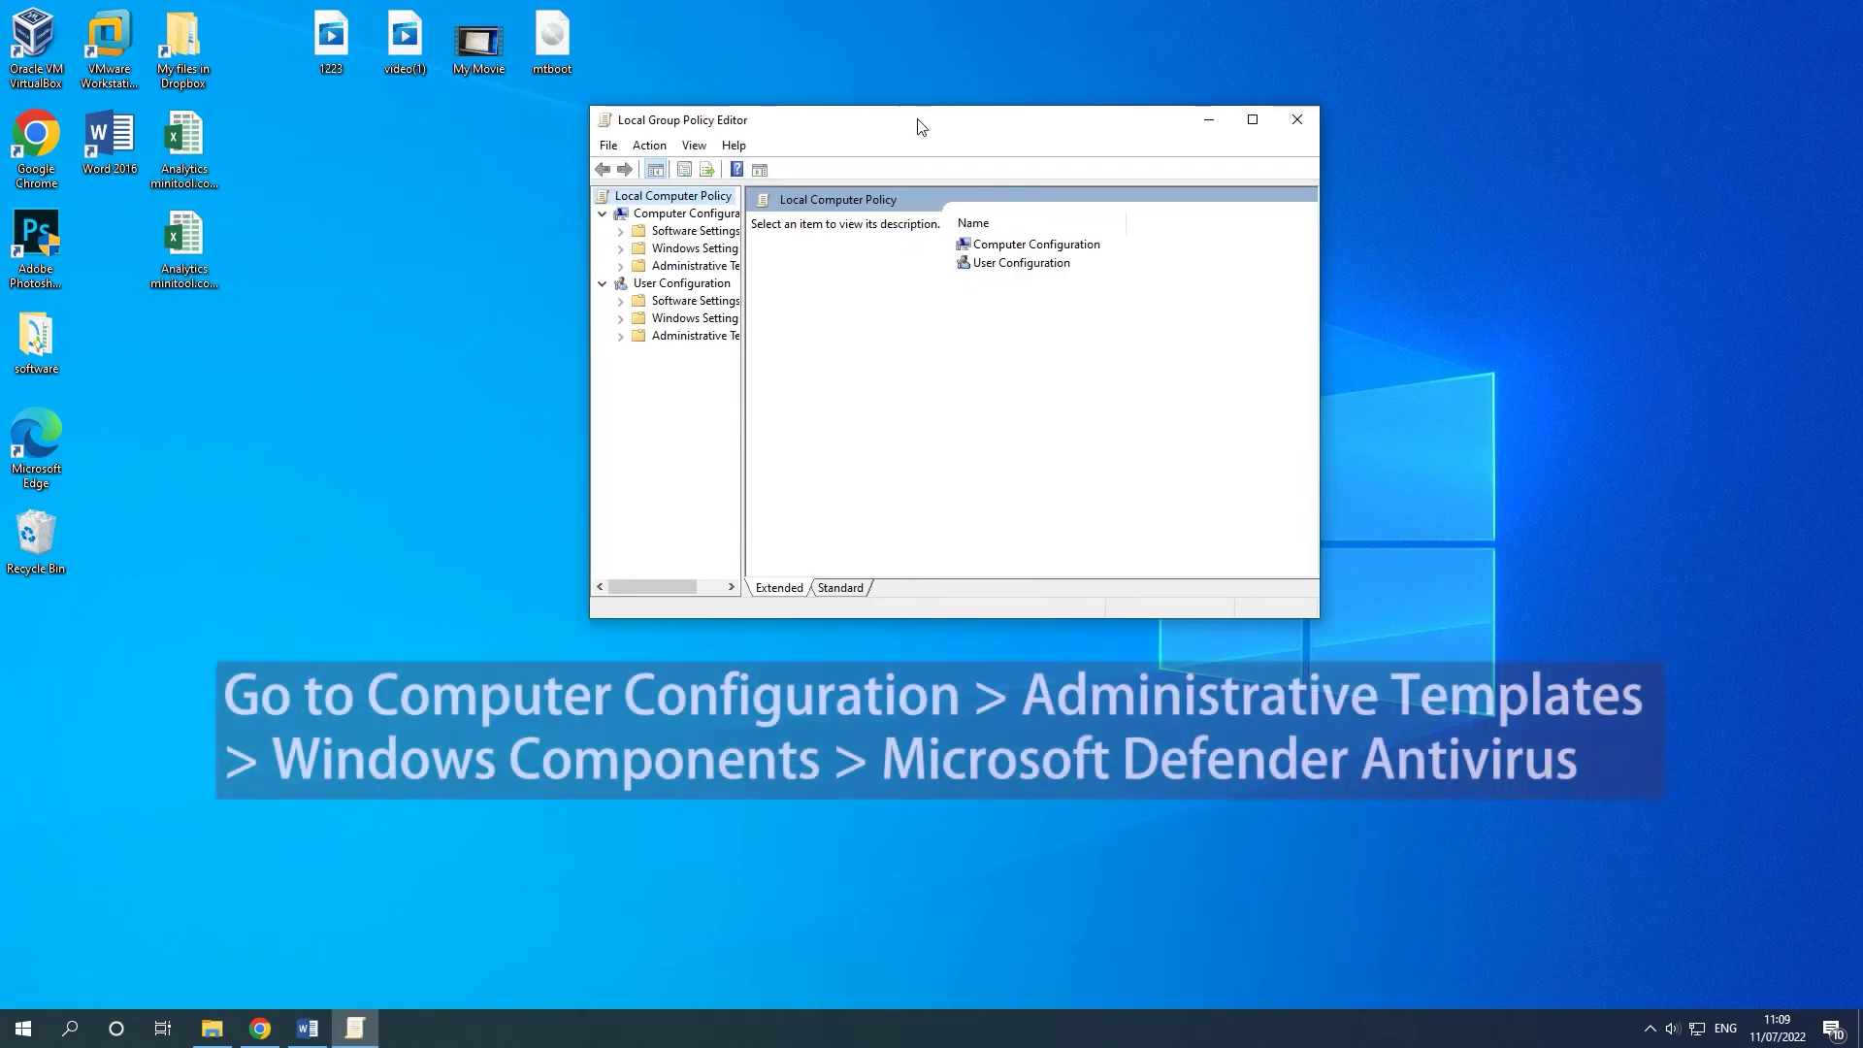
drag(743, 197, 853, 198)
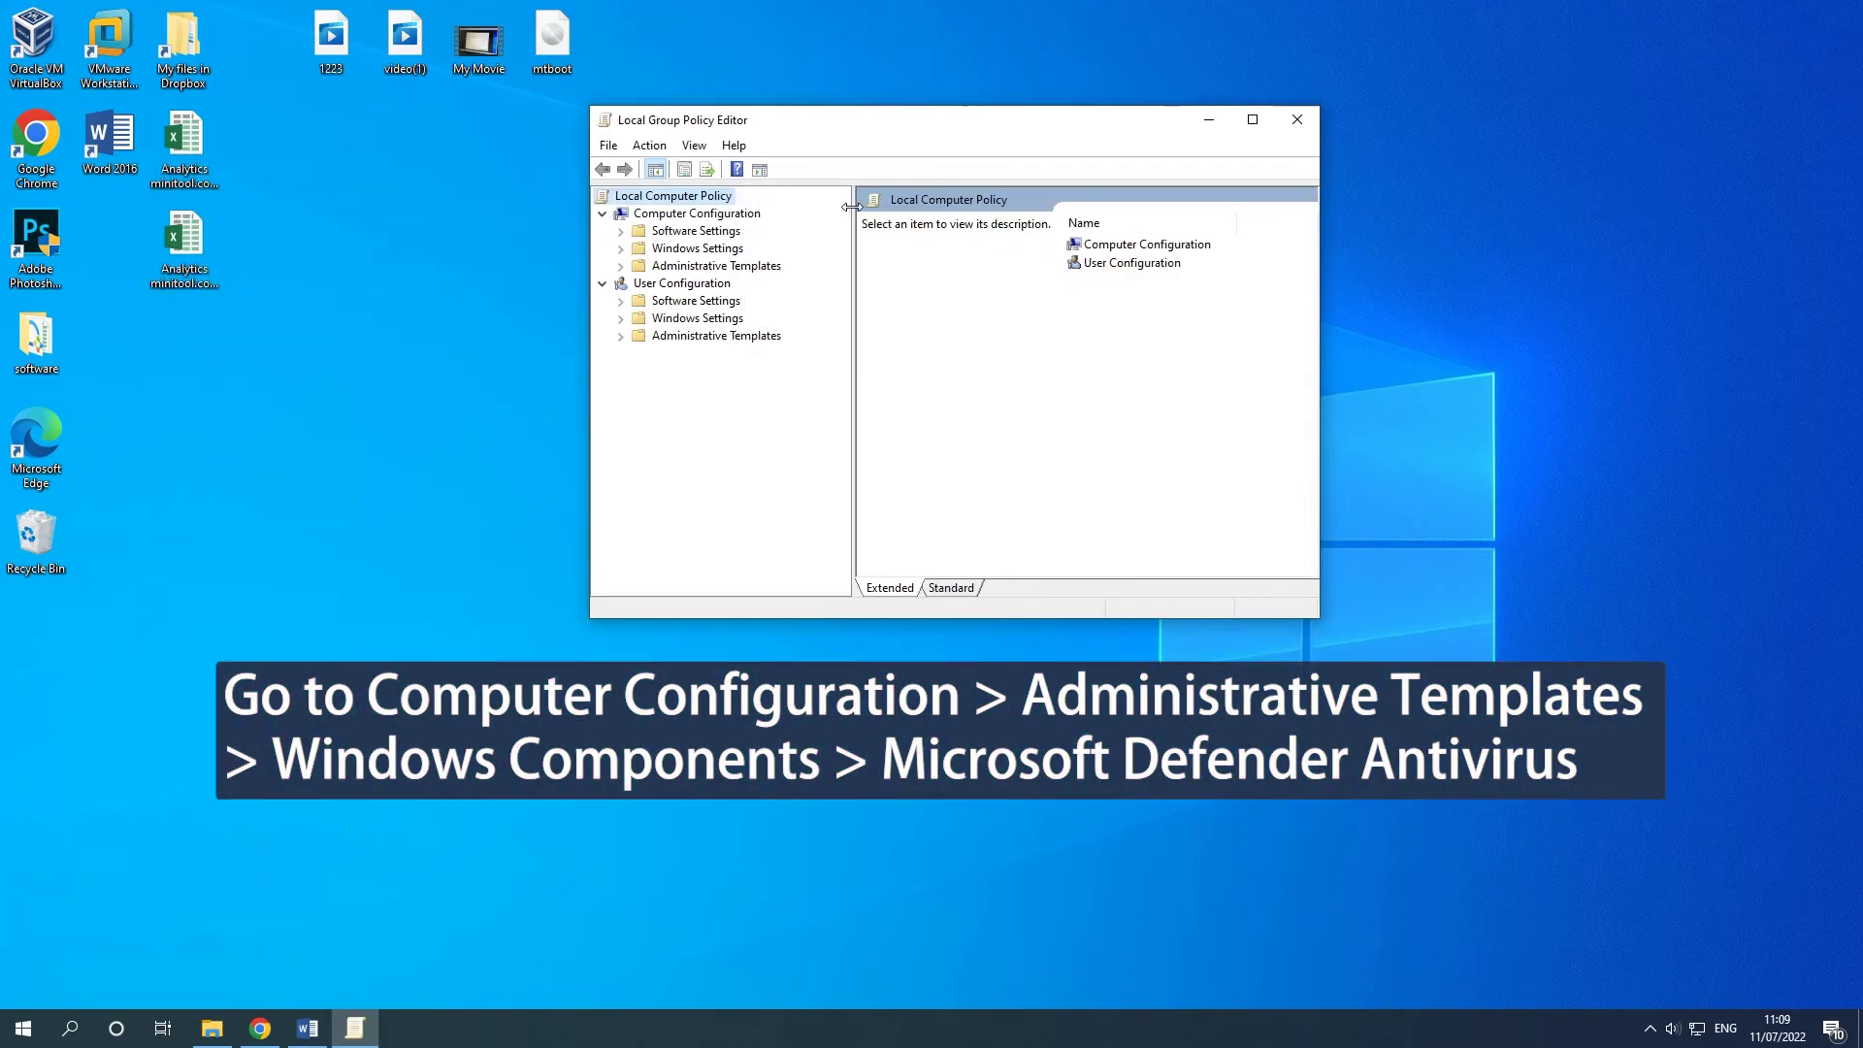
drag(586, 614, 443, 668)
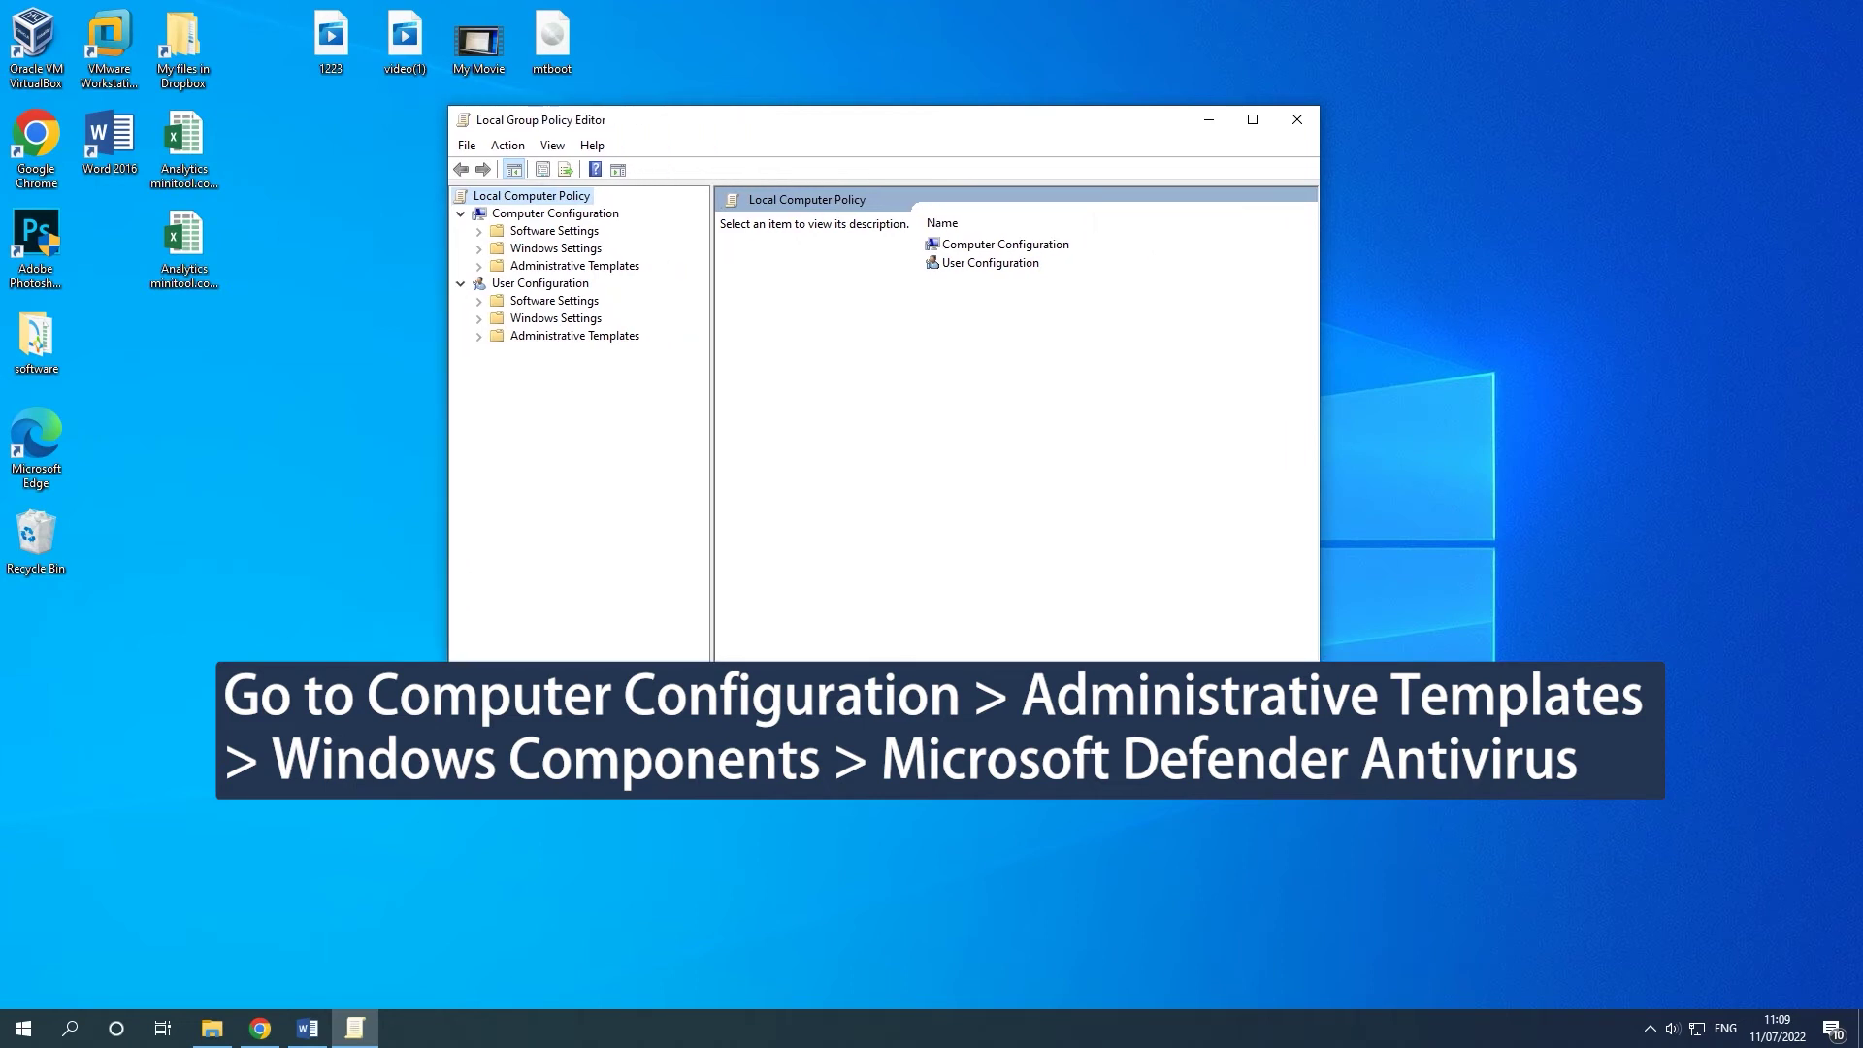
- Expand Administrative Templates > Windows Components and select Microsoft Defender Antivirus
click(478, 266)
click(549, 391)
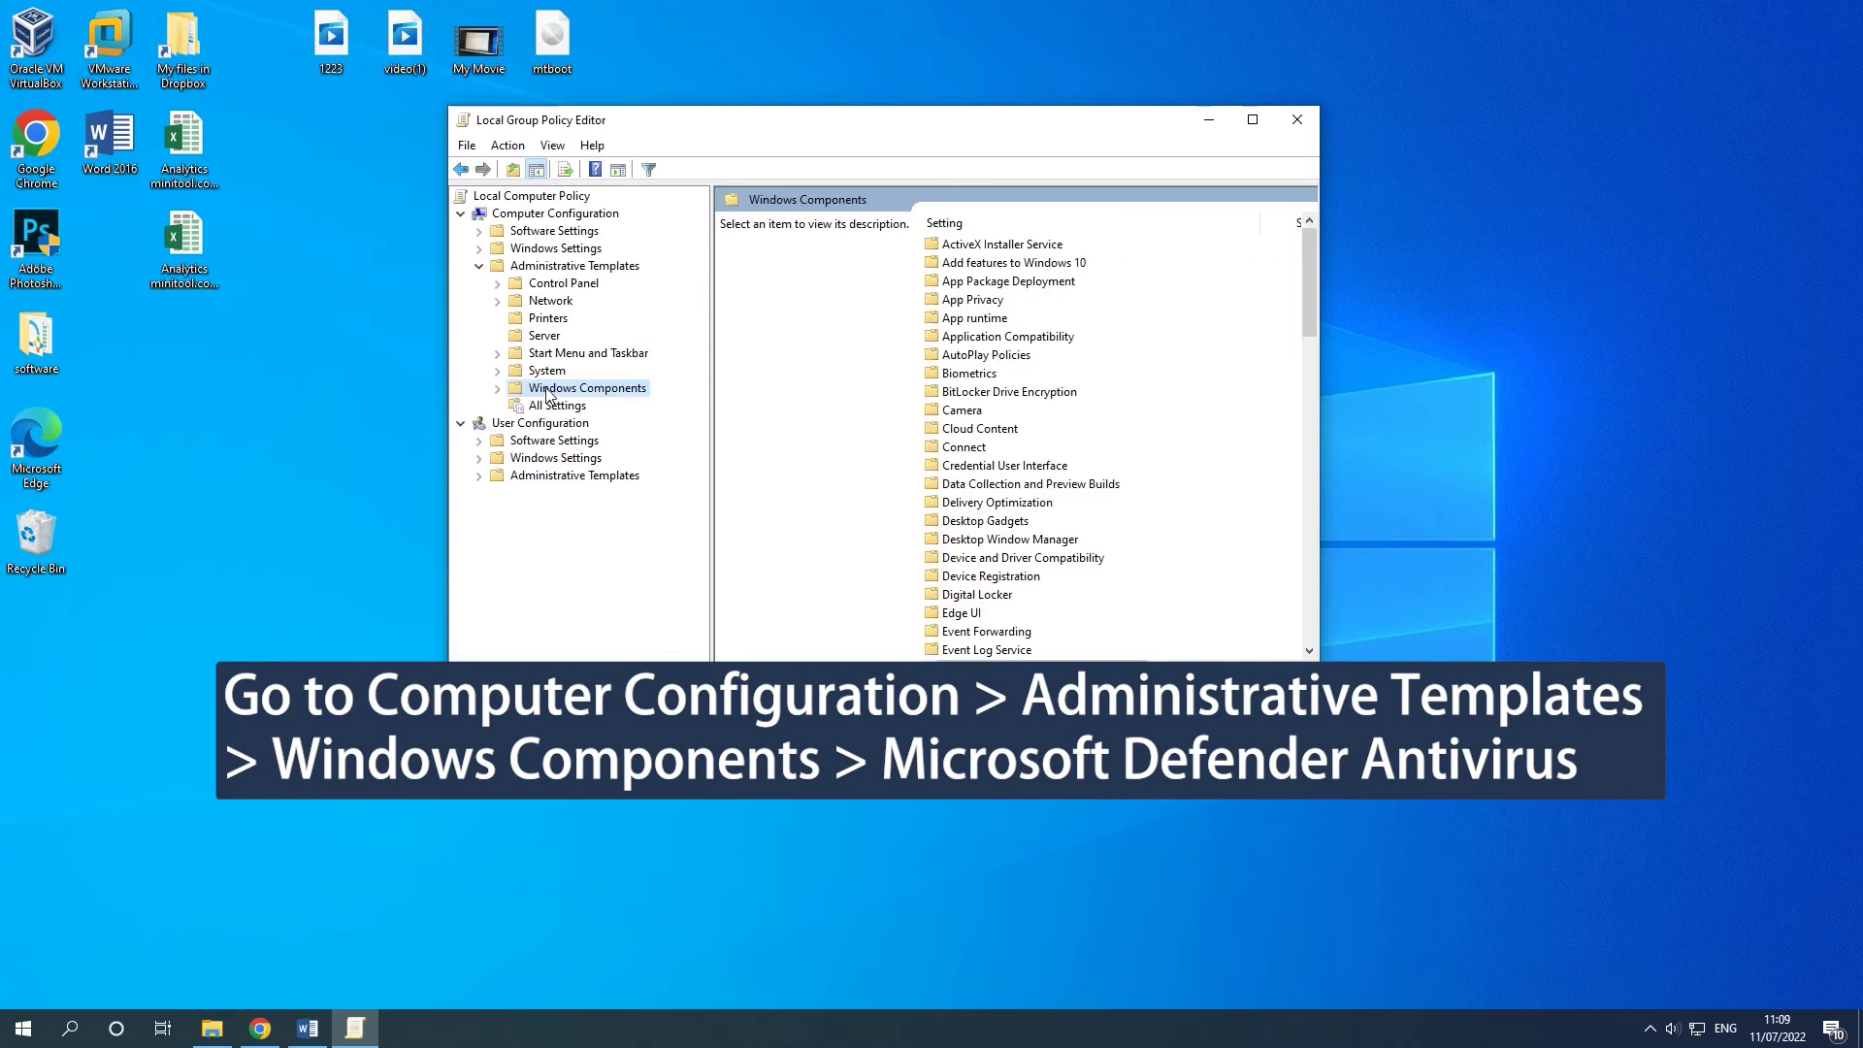
click(498, 389)
scroll(635, 470, down, 4)
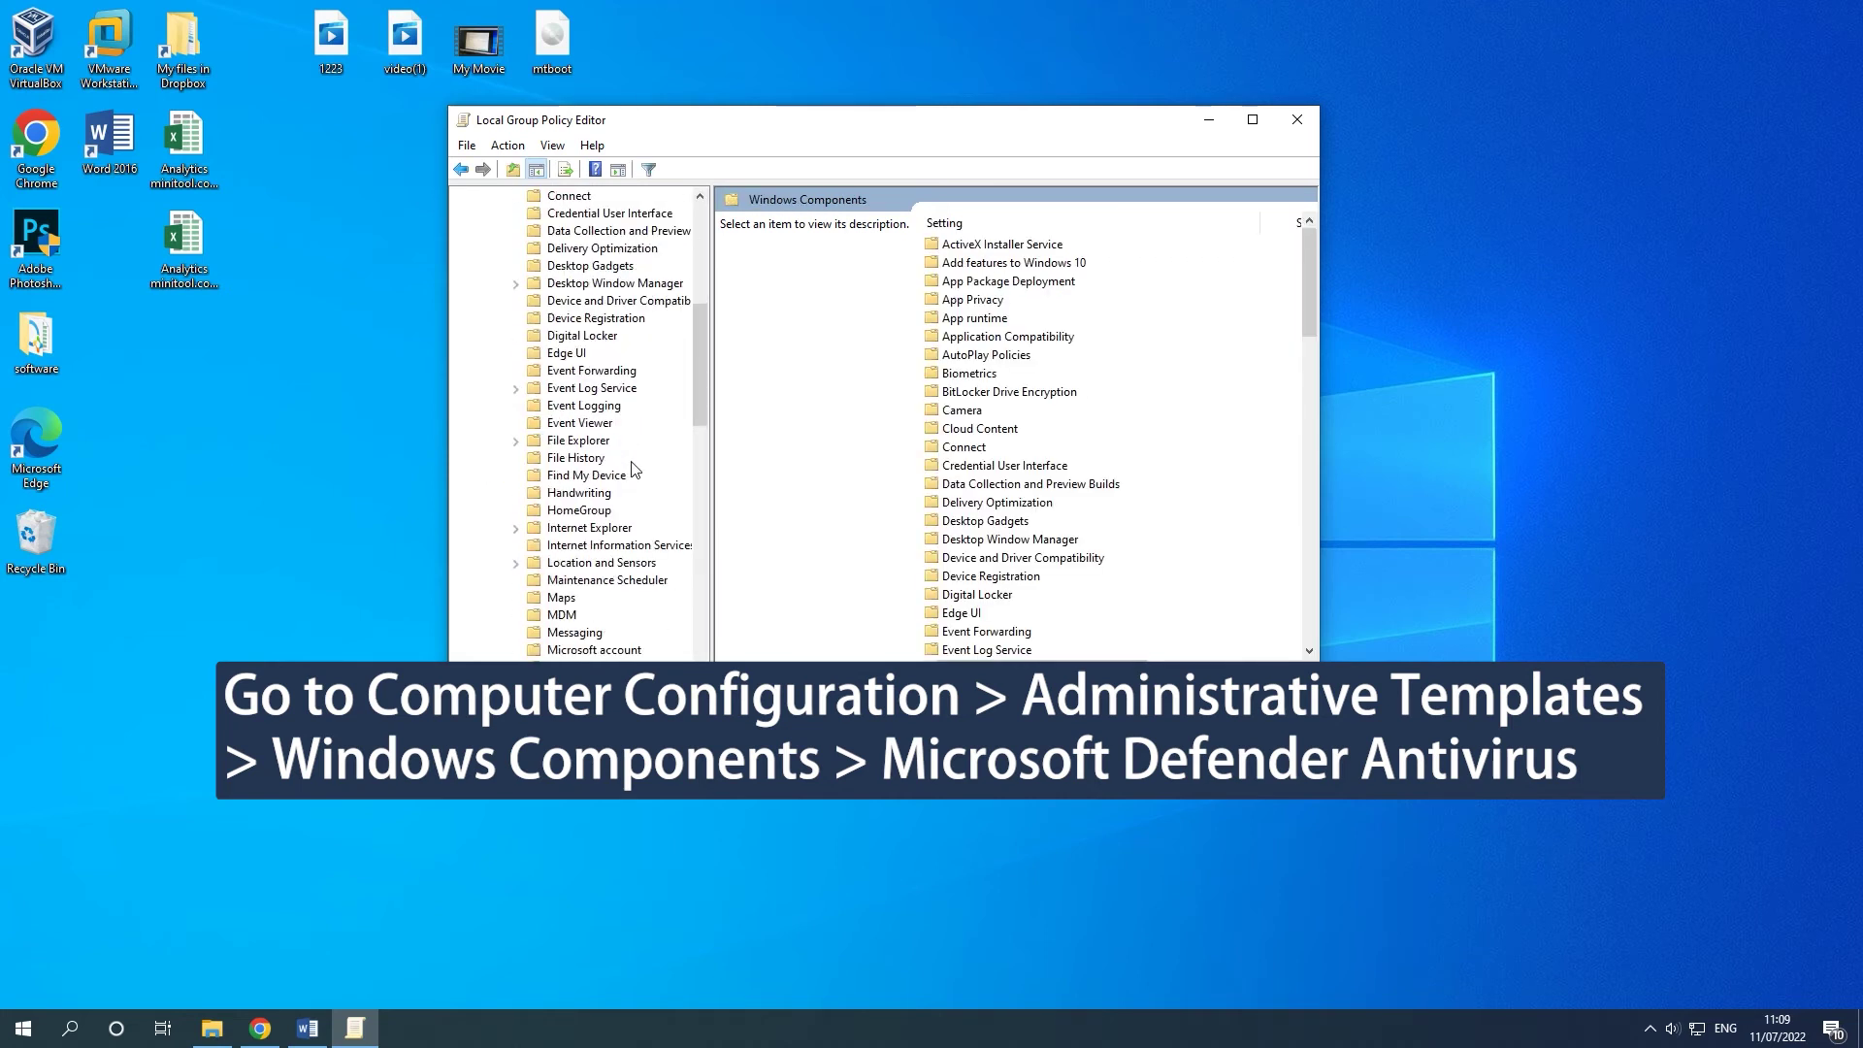
scroll(635, 469, down, 3)
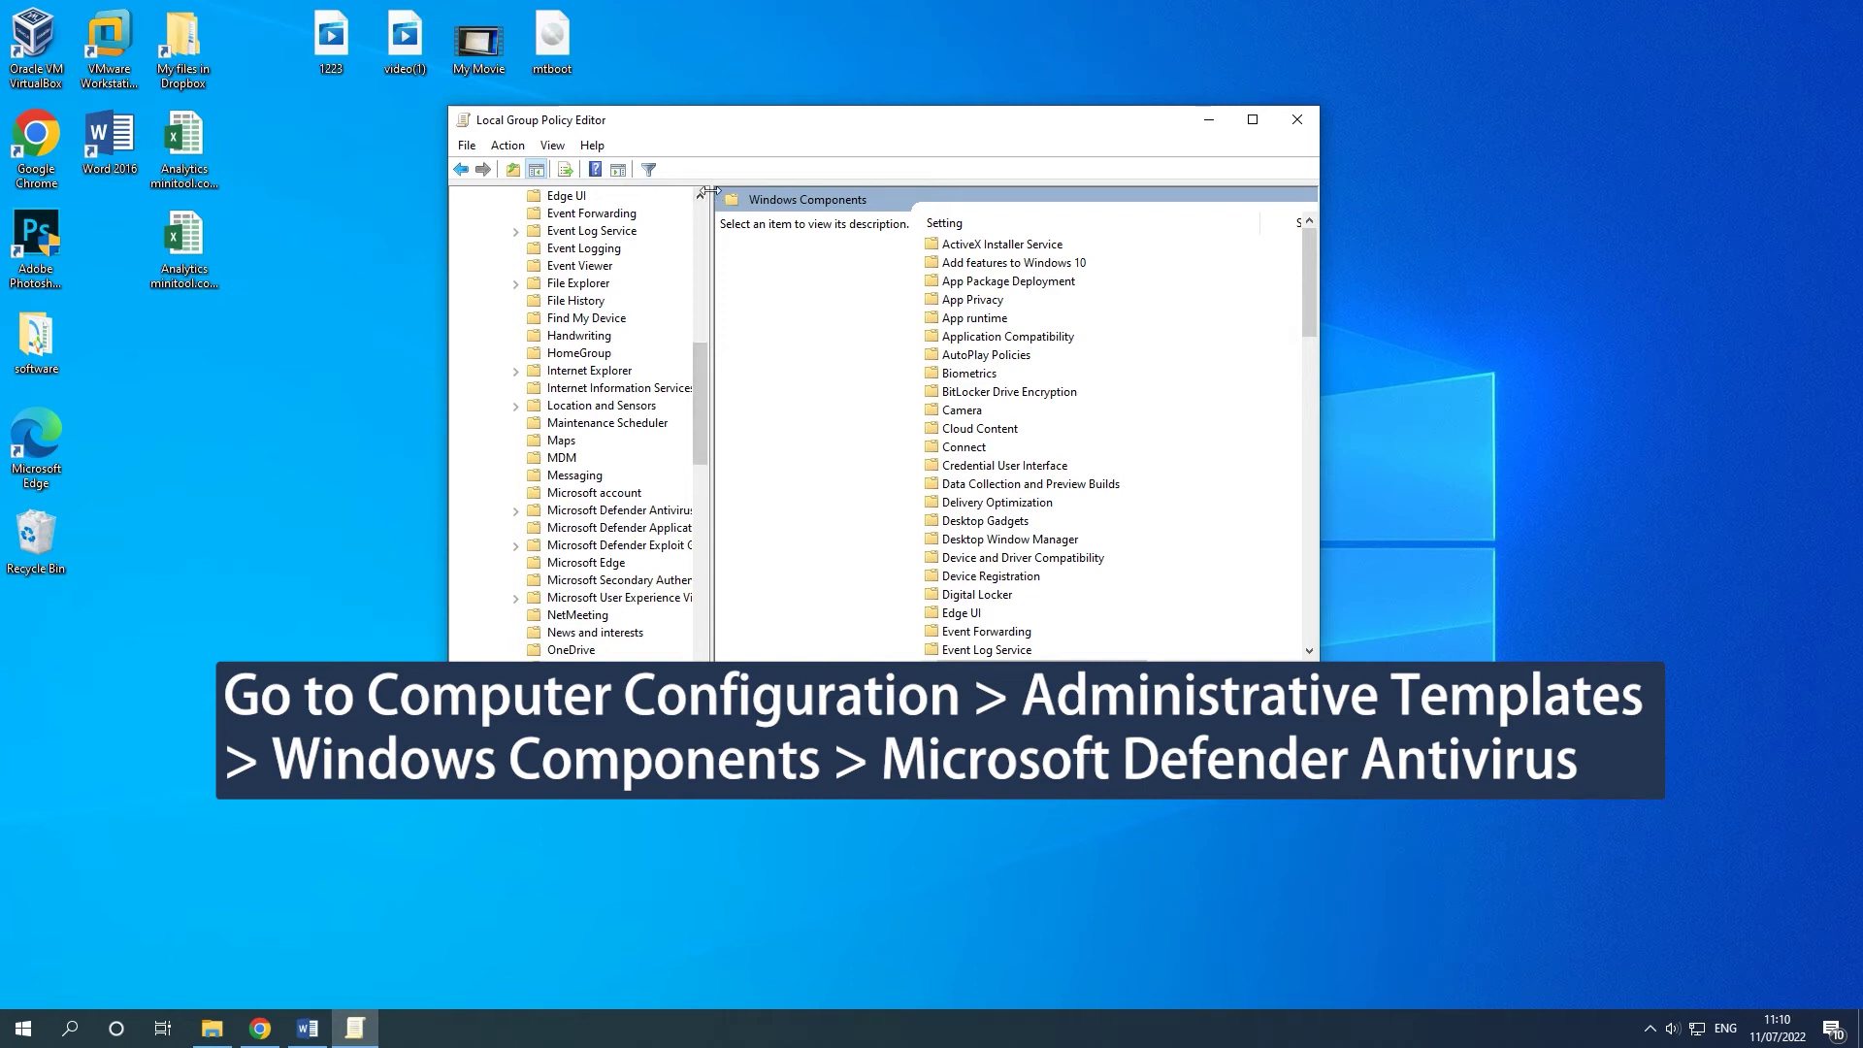
drag(712, 204, 847, 199)
scroll(595, 464, down, 2)
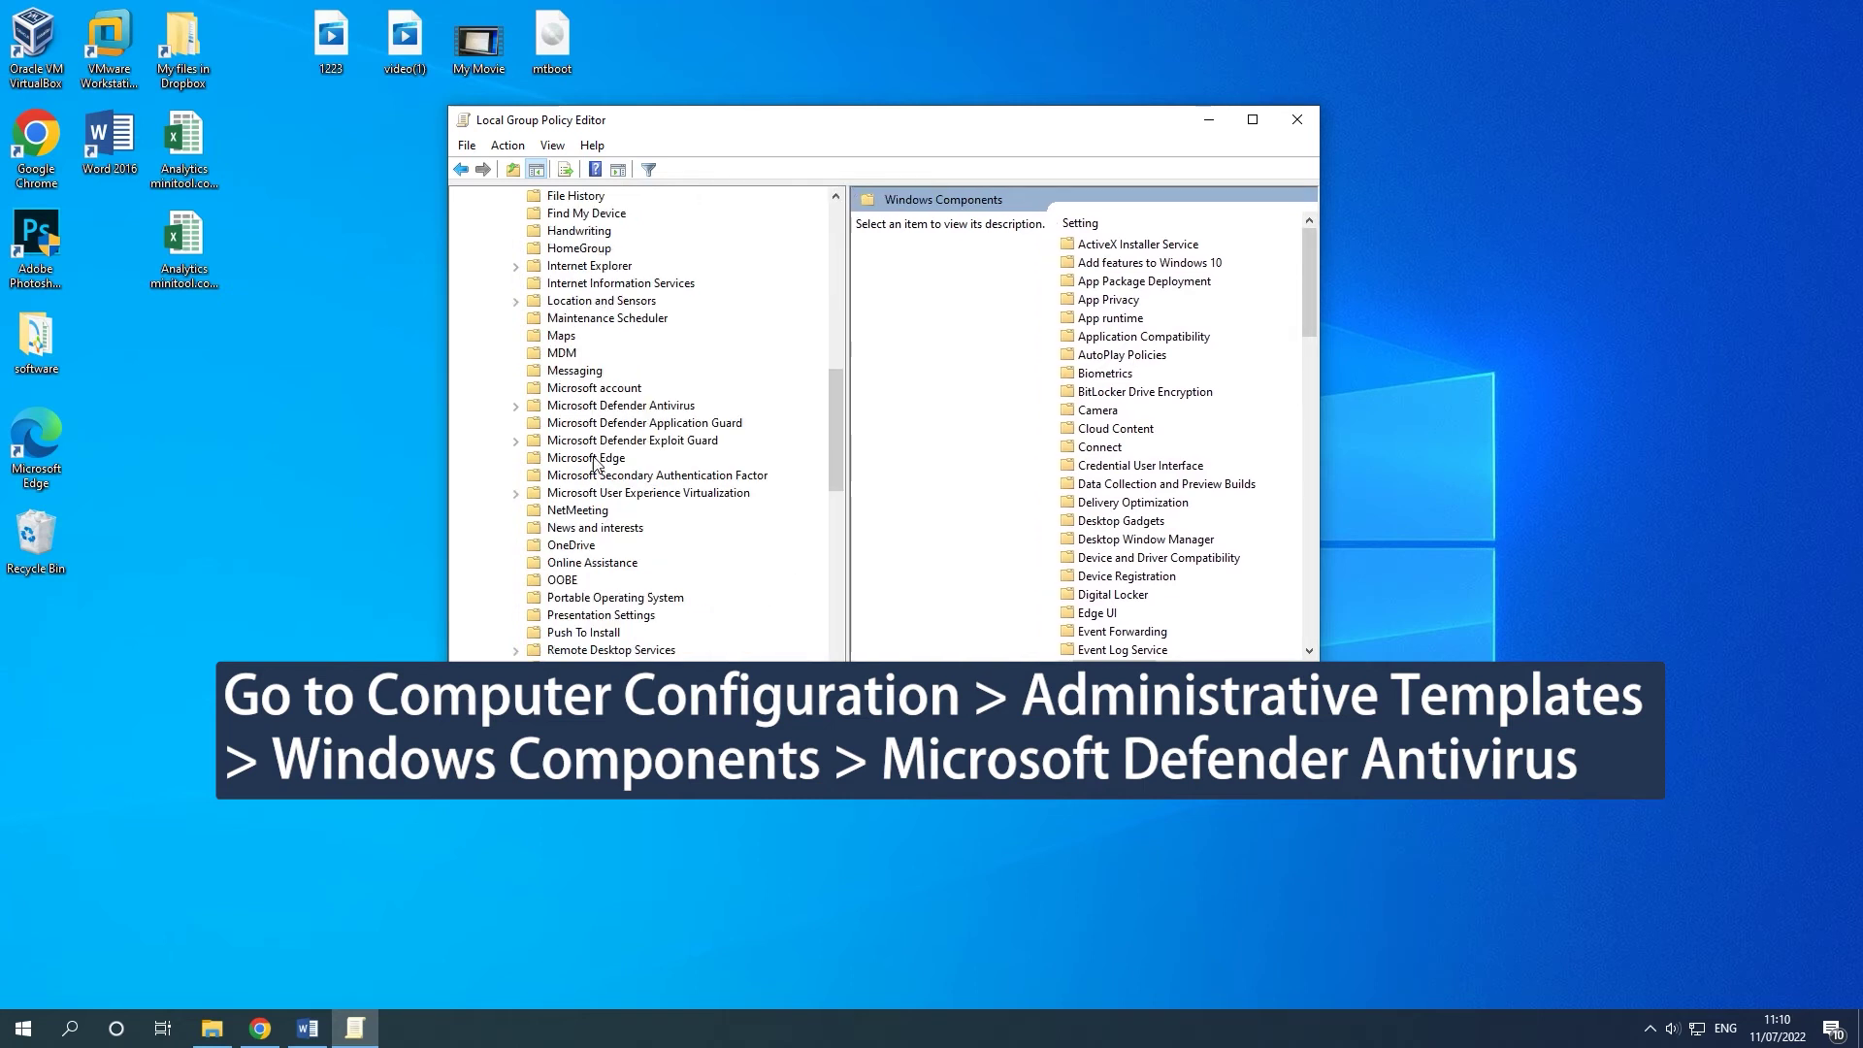
click(579, 407)
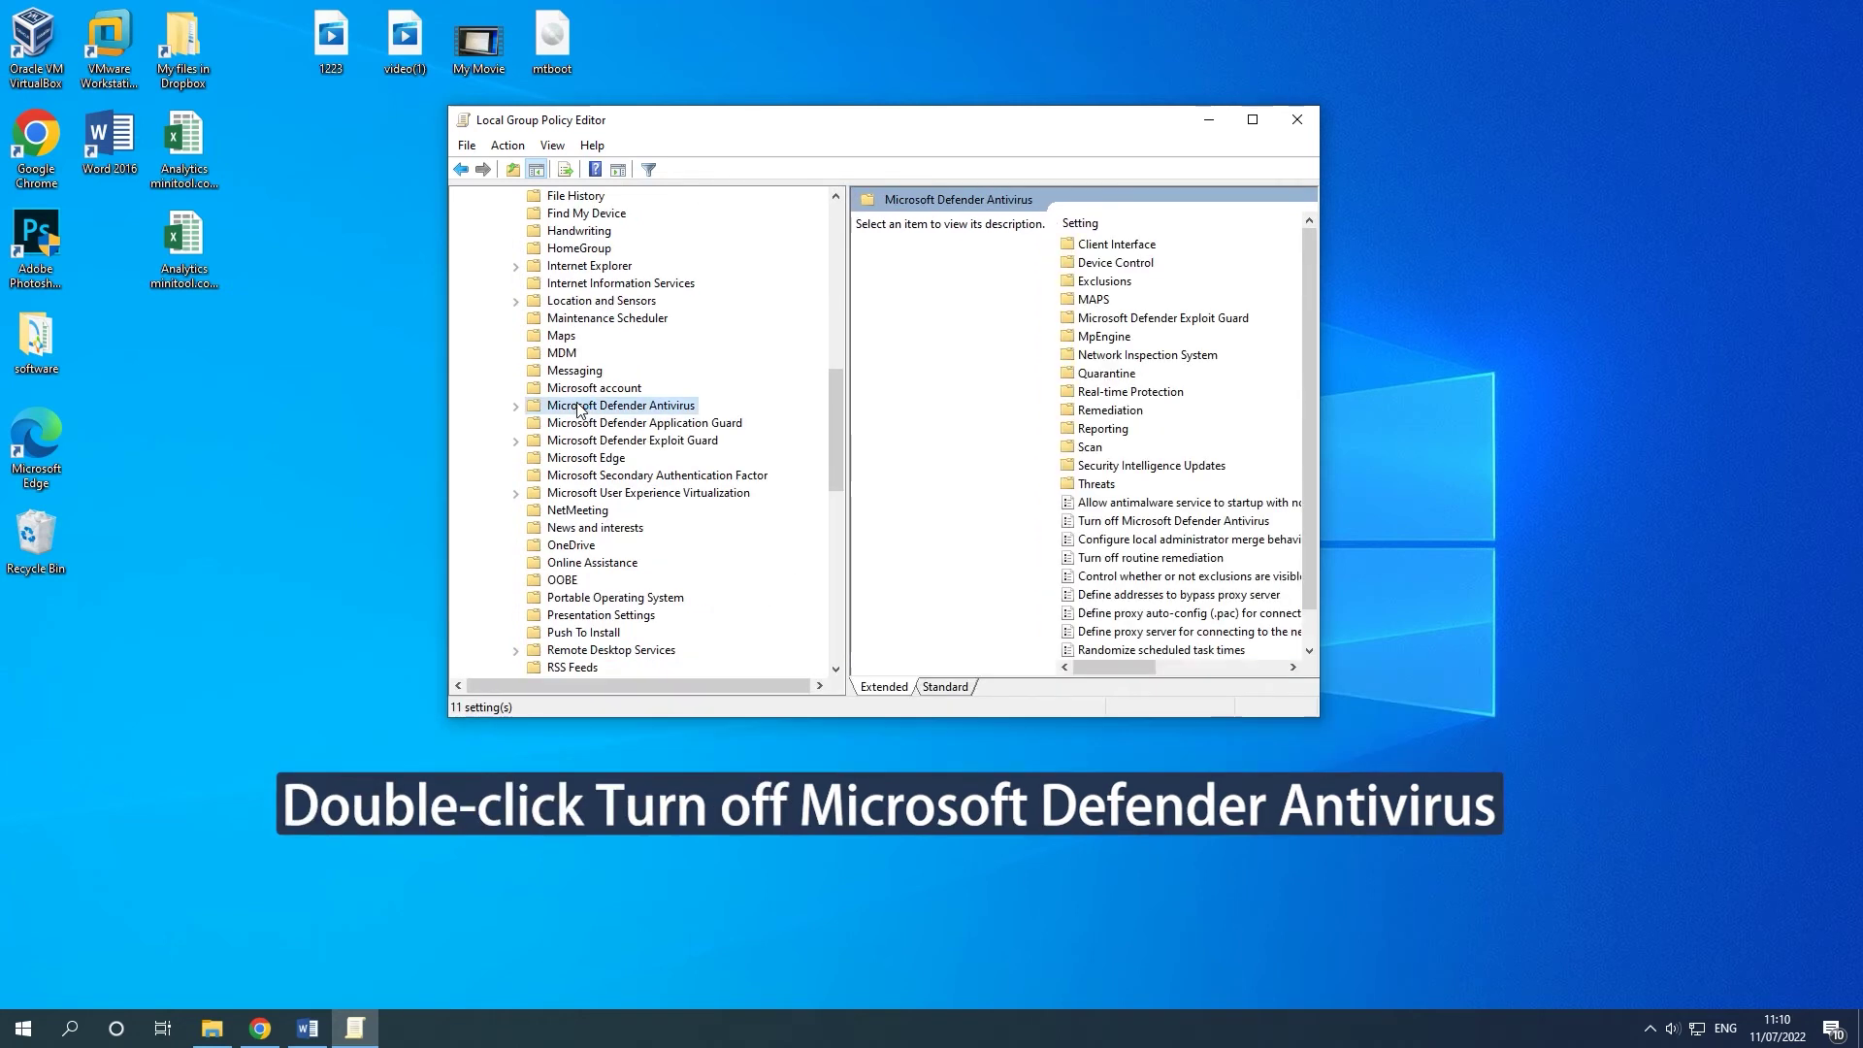
- Confirm Turn off Microsoft Defender Antivirus remains set to Not Configured
double_click(1186, 523)
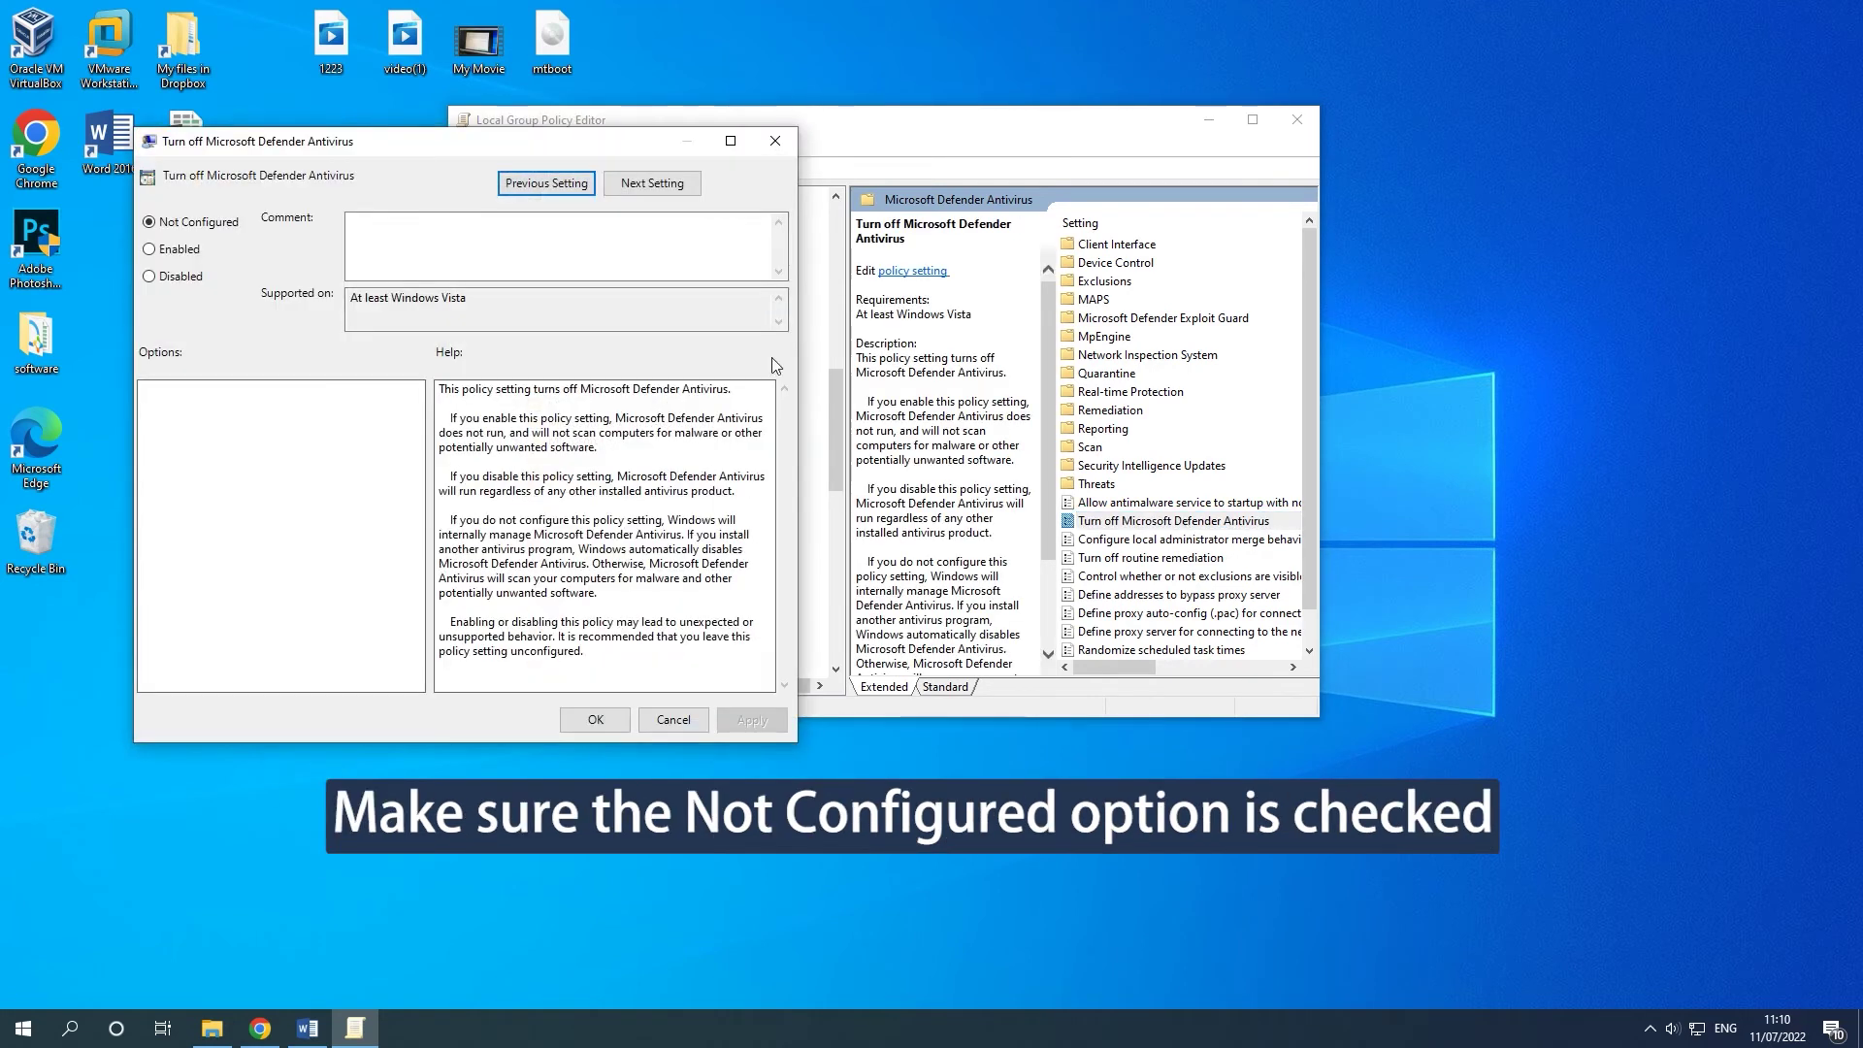
drag(468, 153, 875, 157)
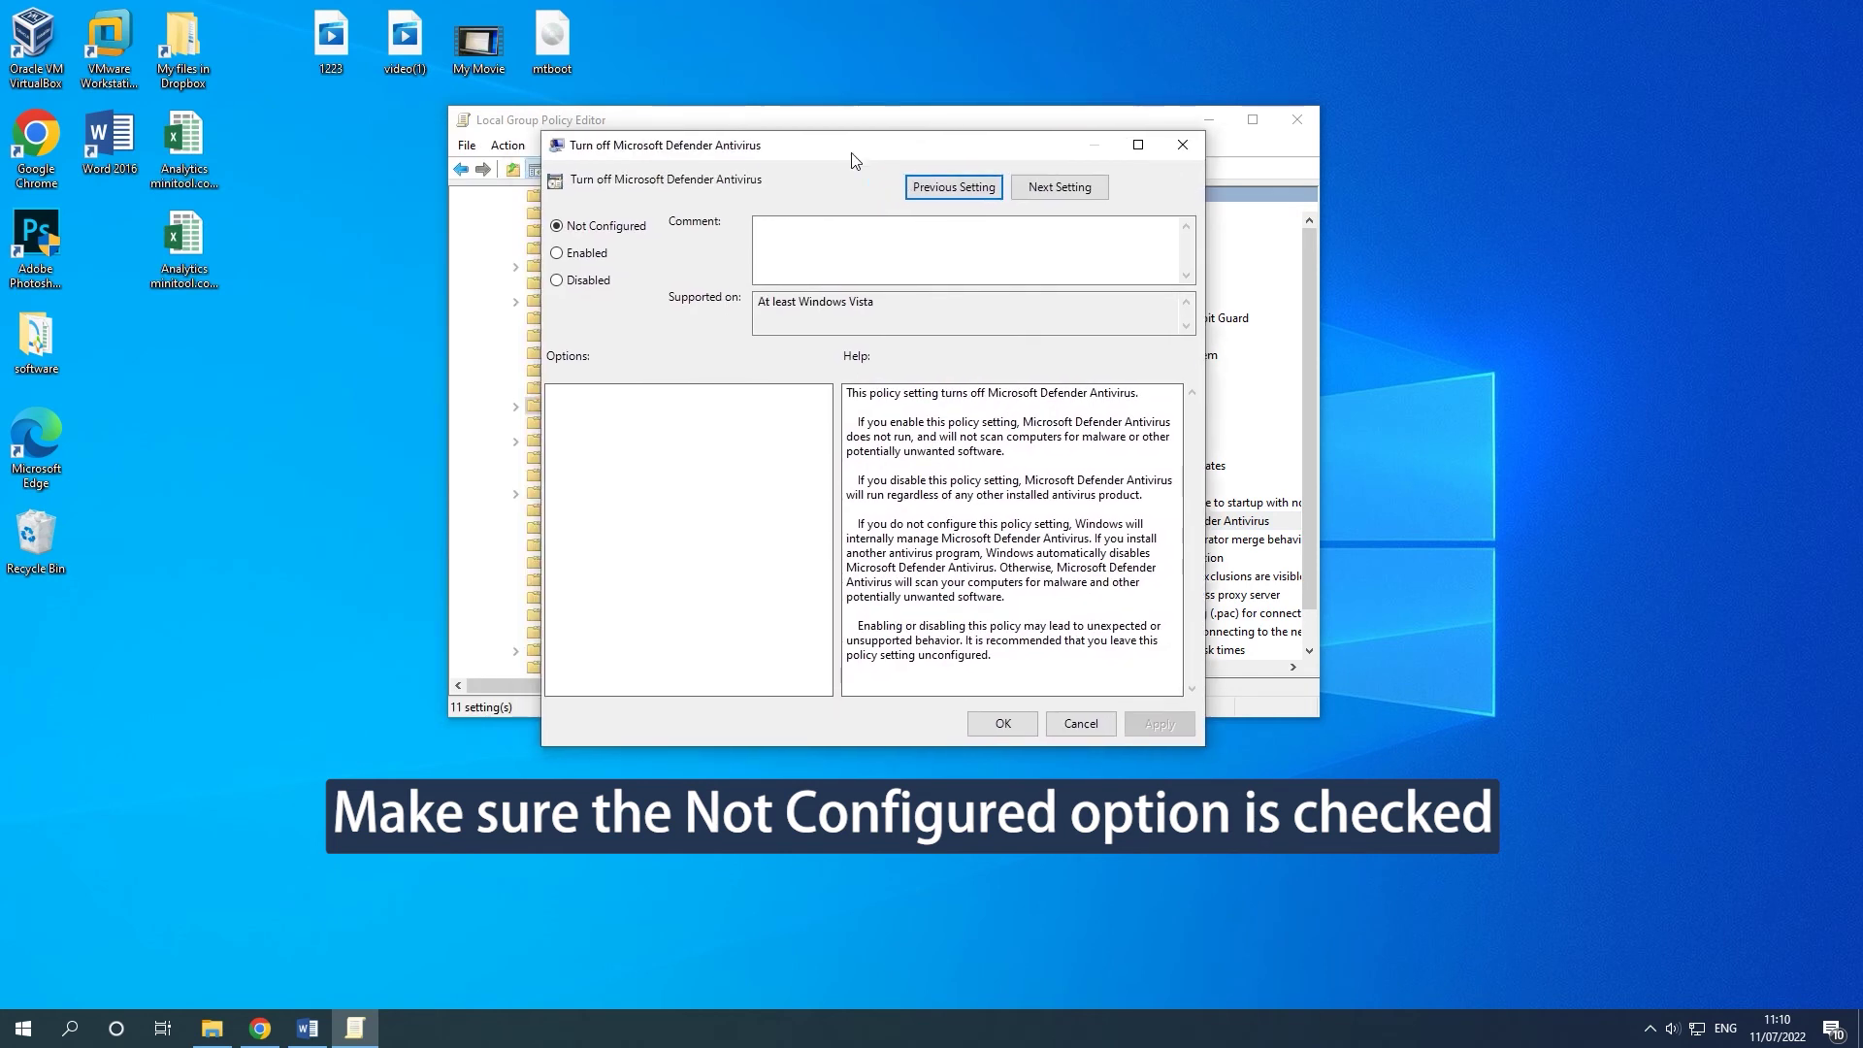
click(585, 236)
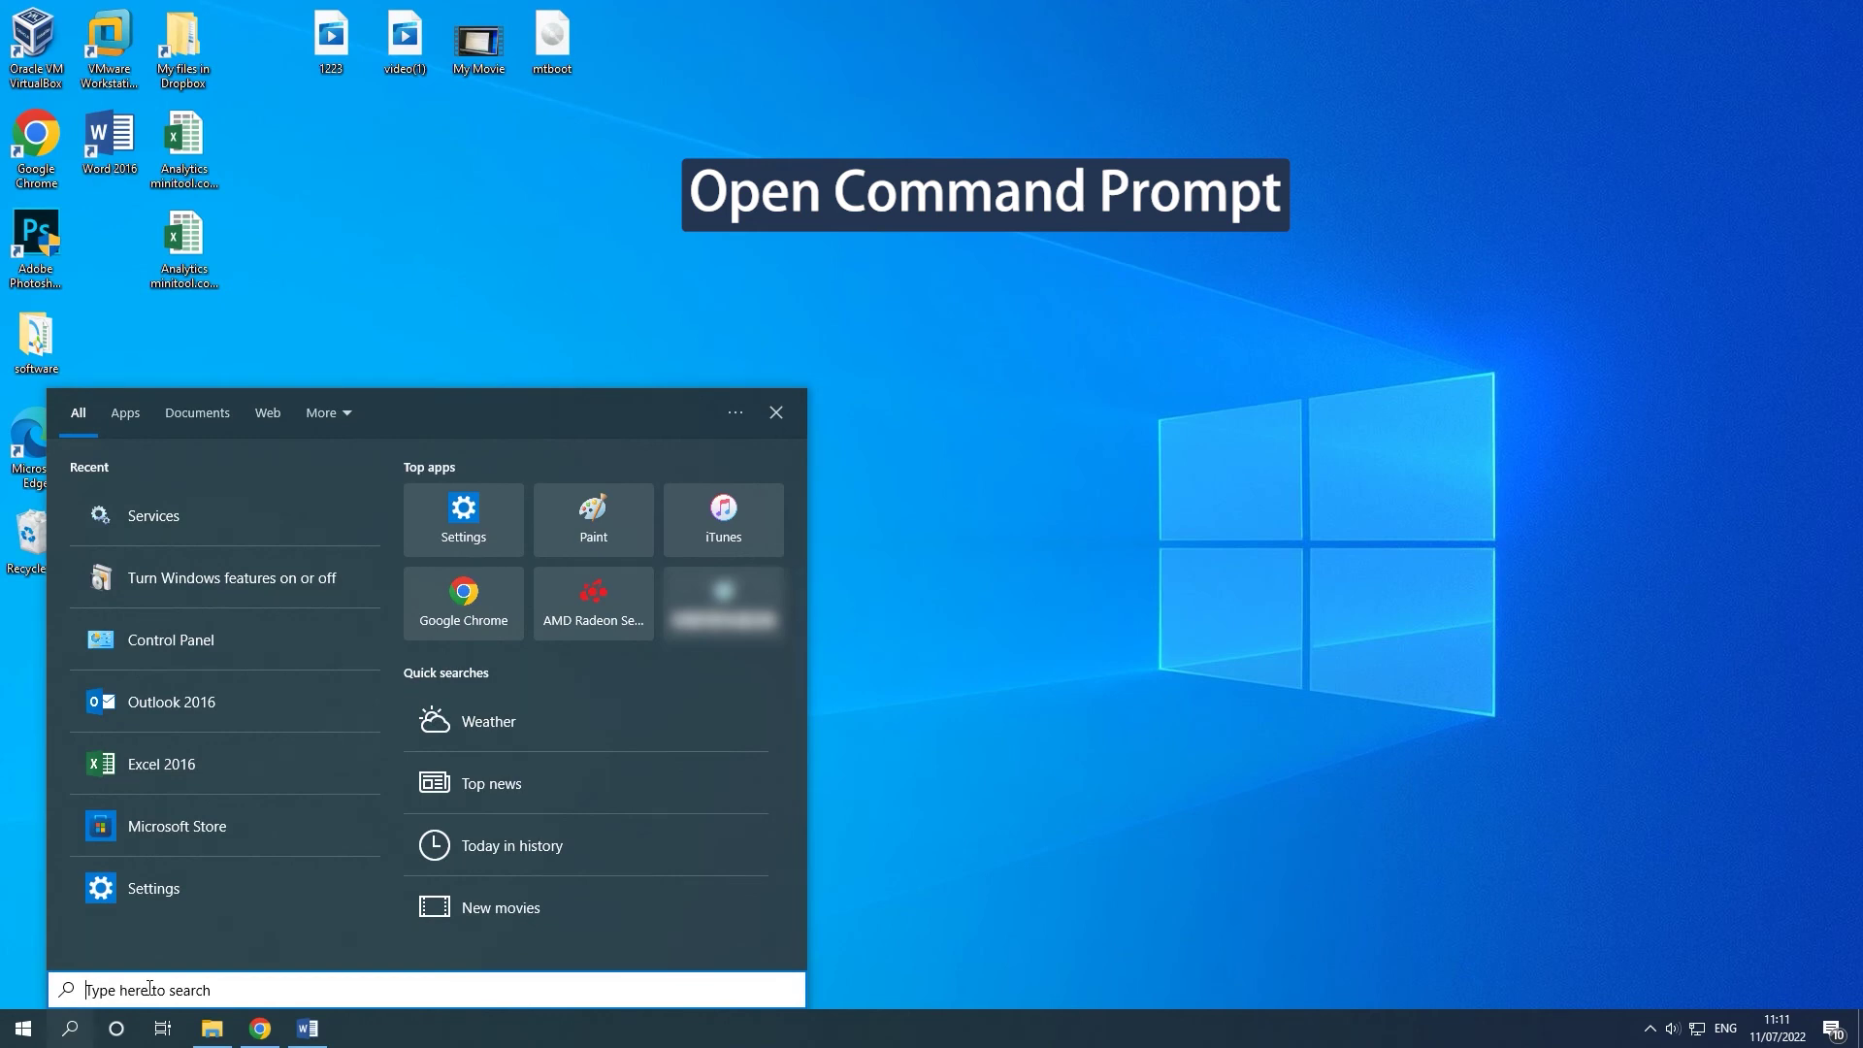
- Search for cmd and run Command Prompt as administrator
text(cmd)
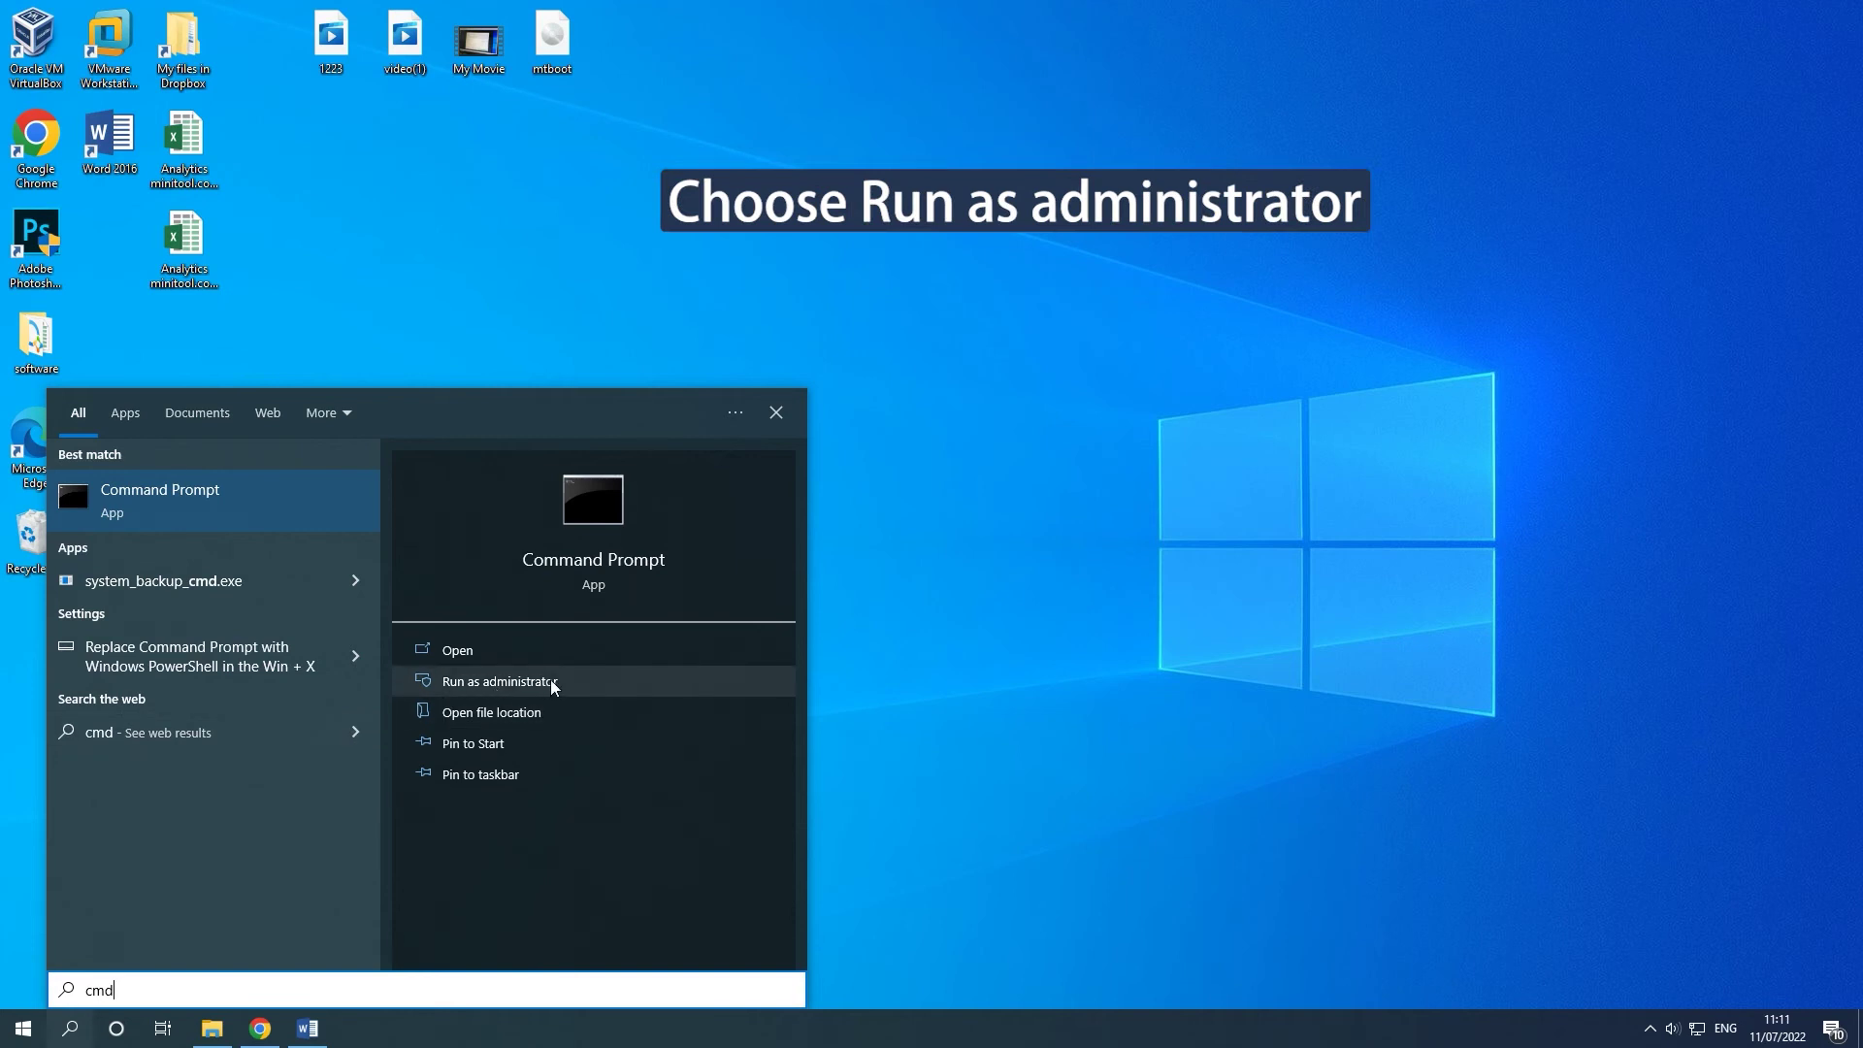
click(646, 680)
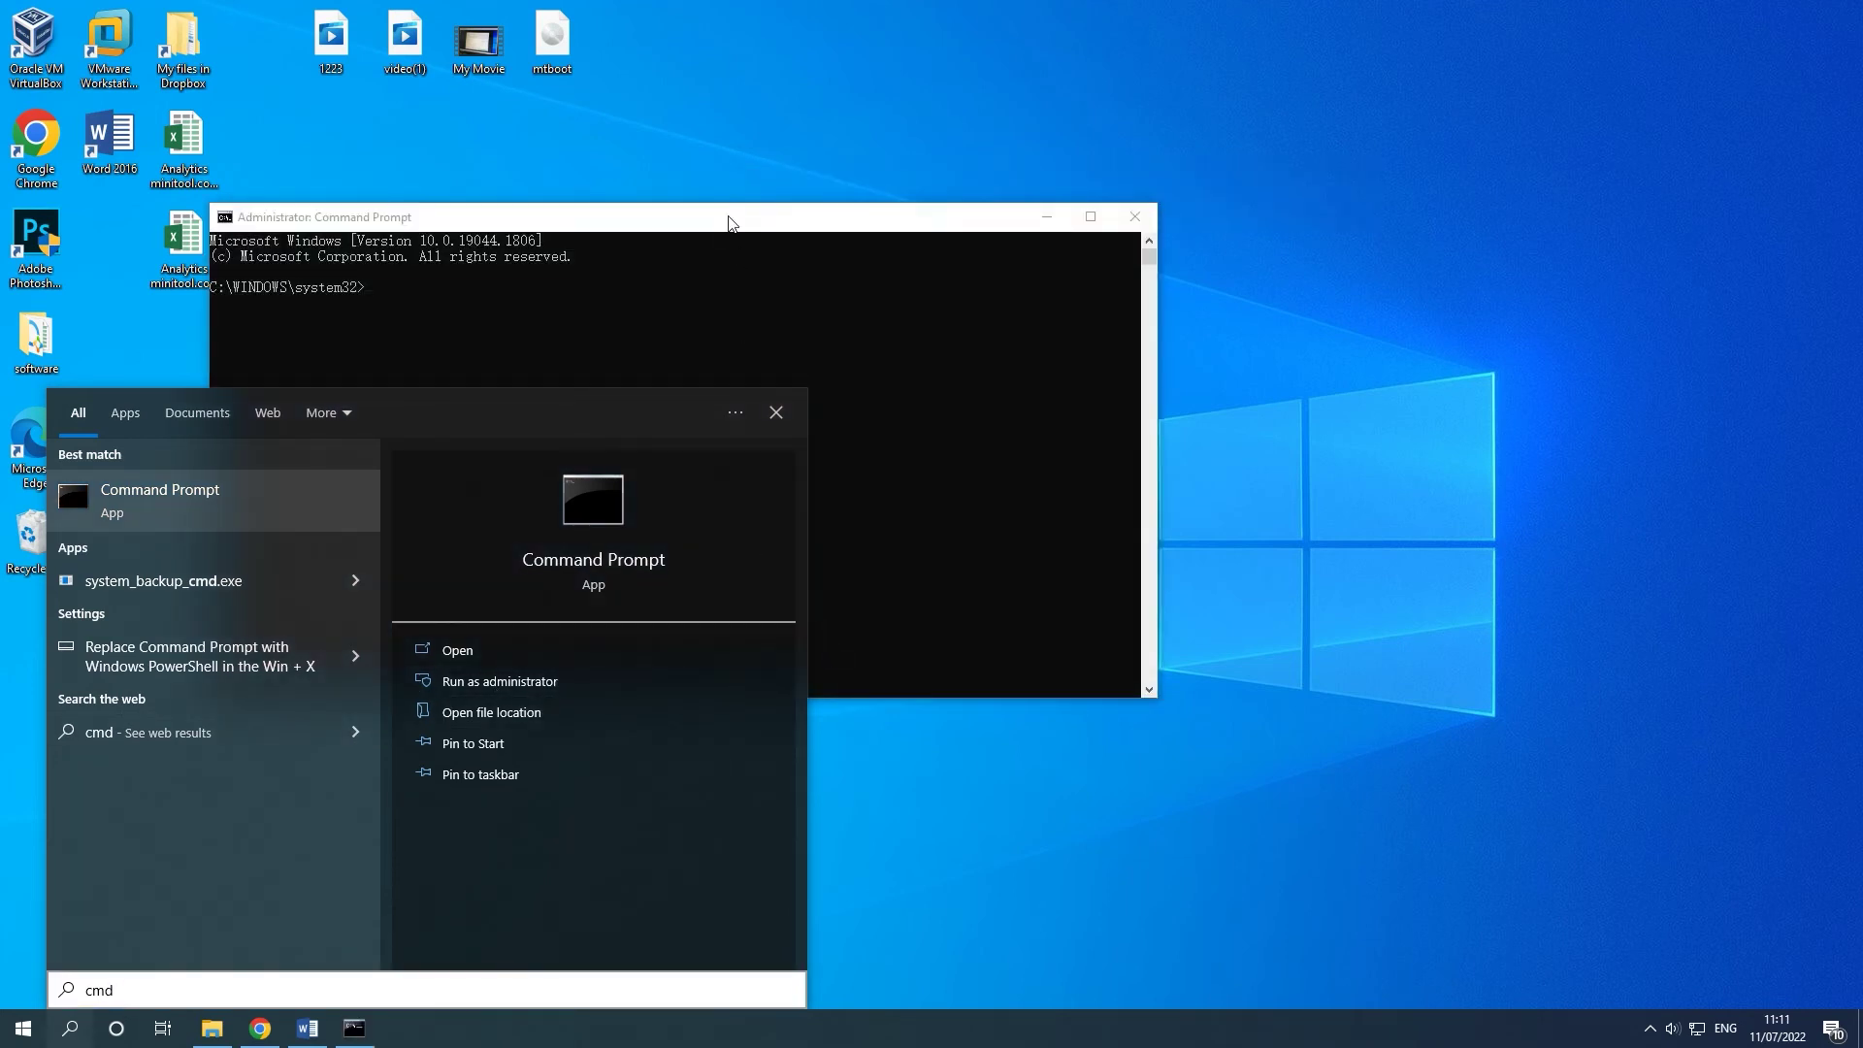
- Run sfc /scannow in the administrator Command Prompt
drag(729, 221, 1140, 186)
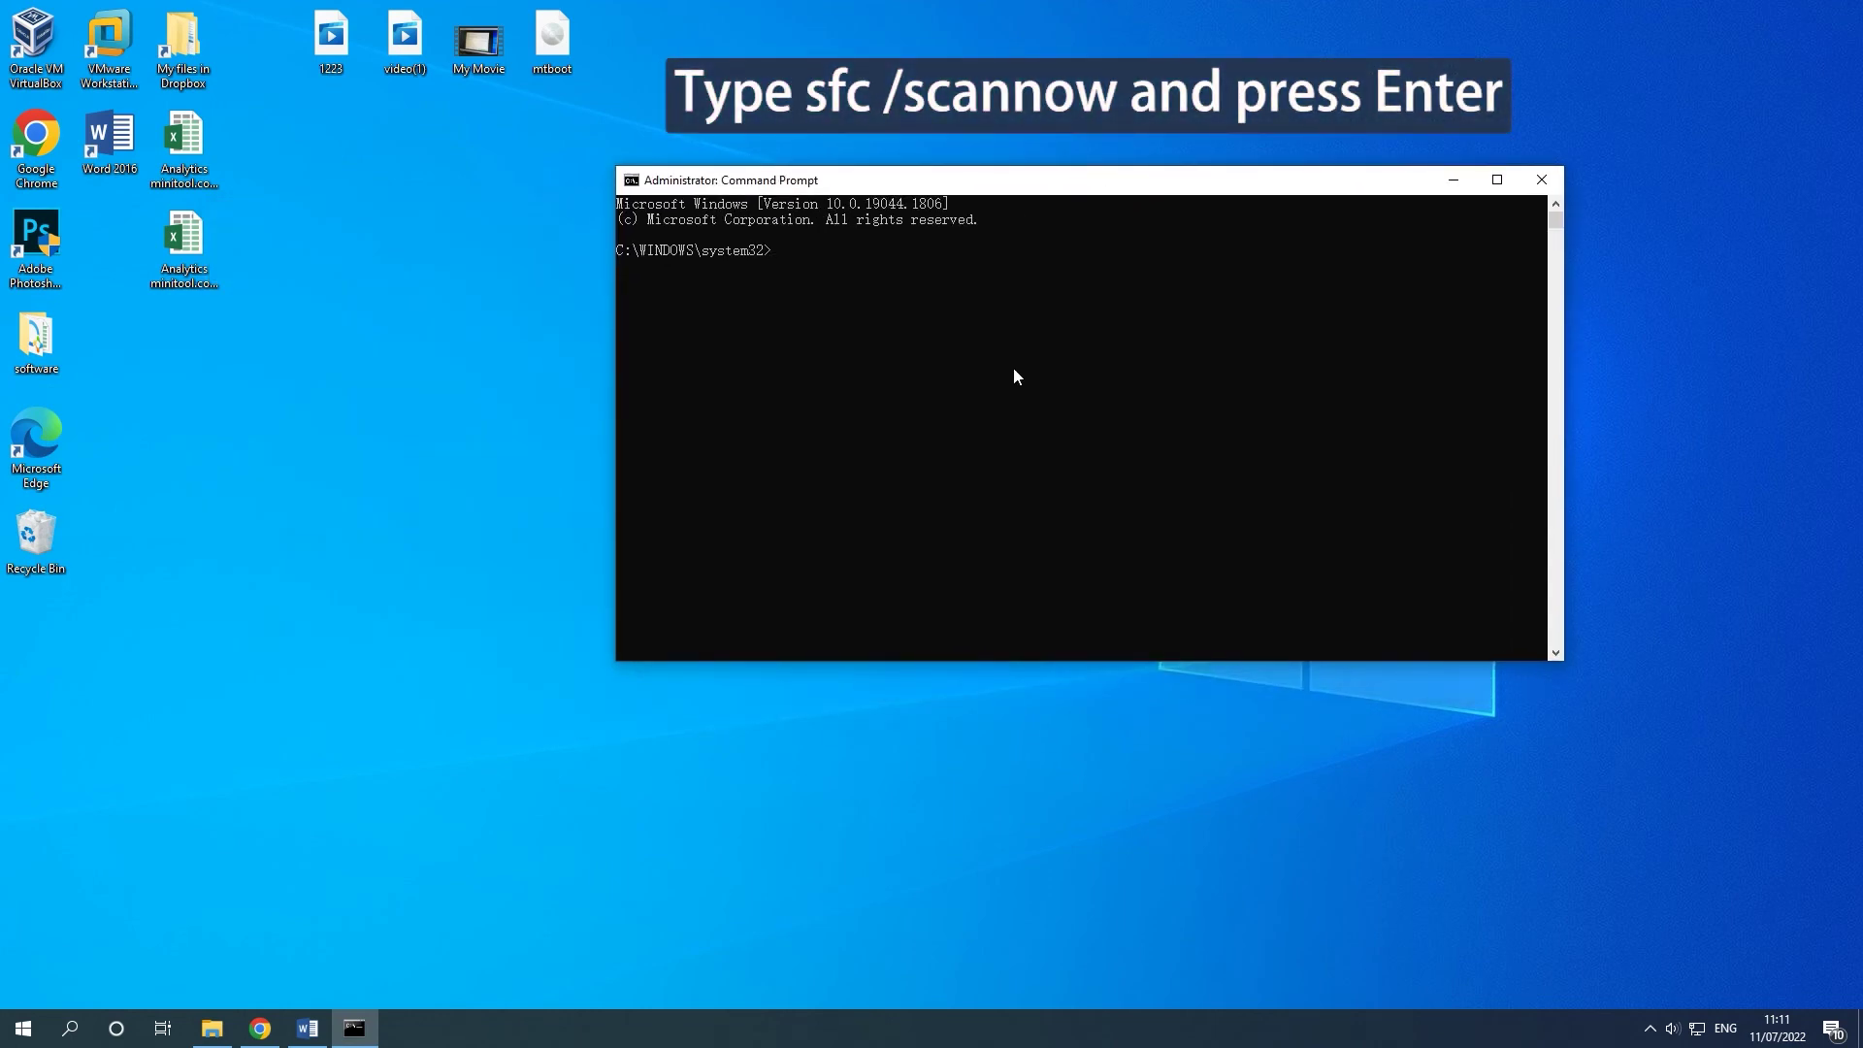
text(sfc /scannow)
key(Return)
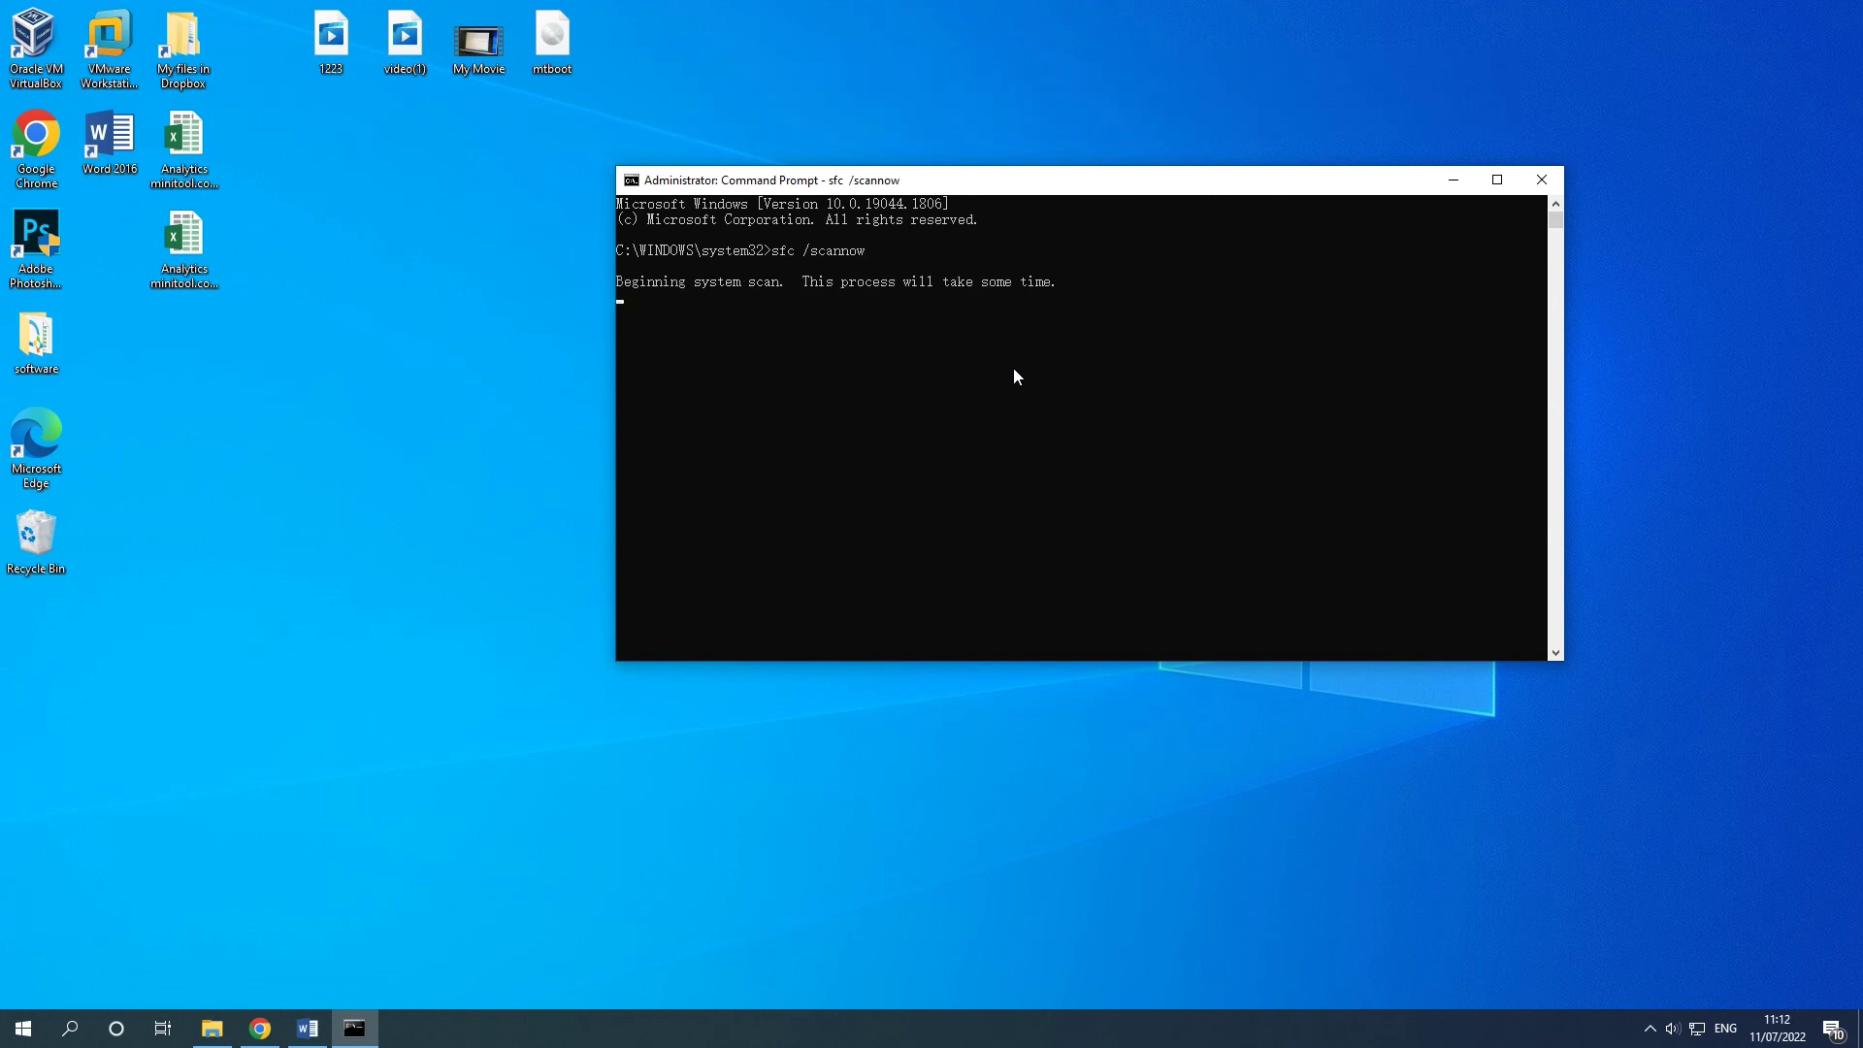